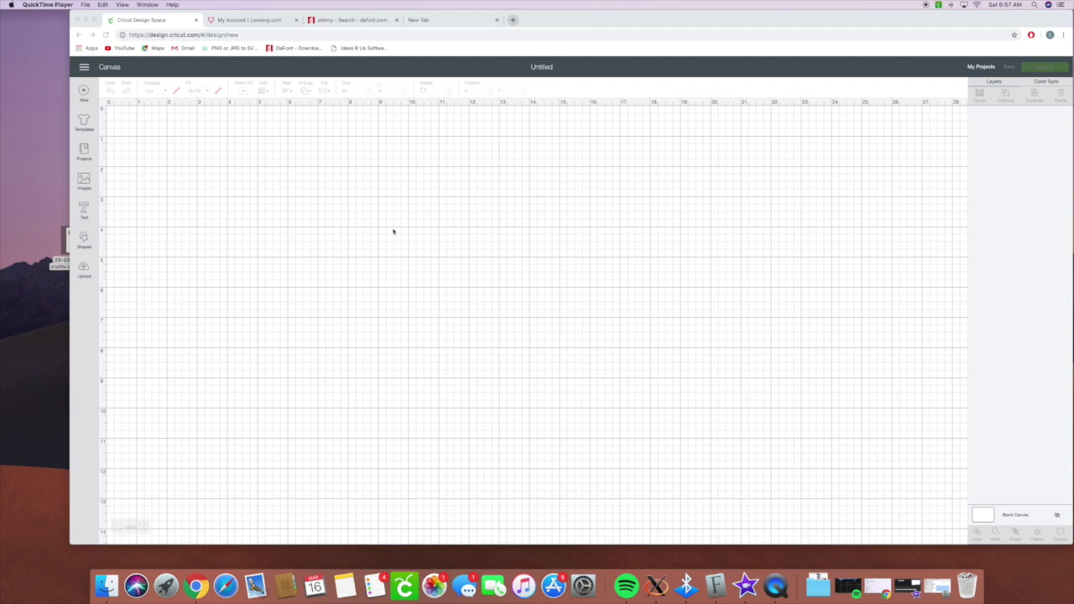
# Step: Close the leftover dafont.com font-search tab
pyautogui.click(396, 19)
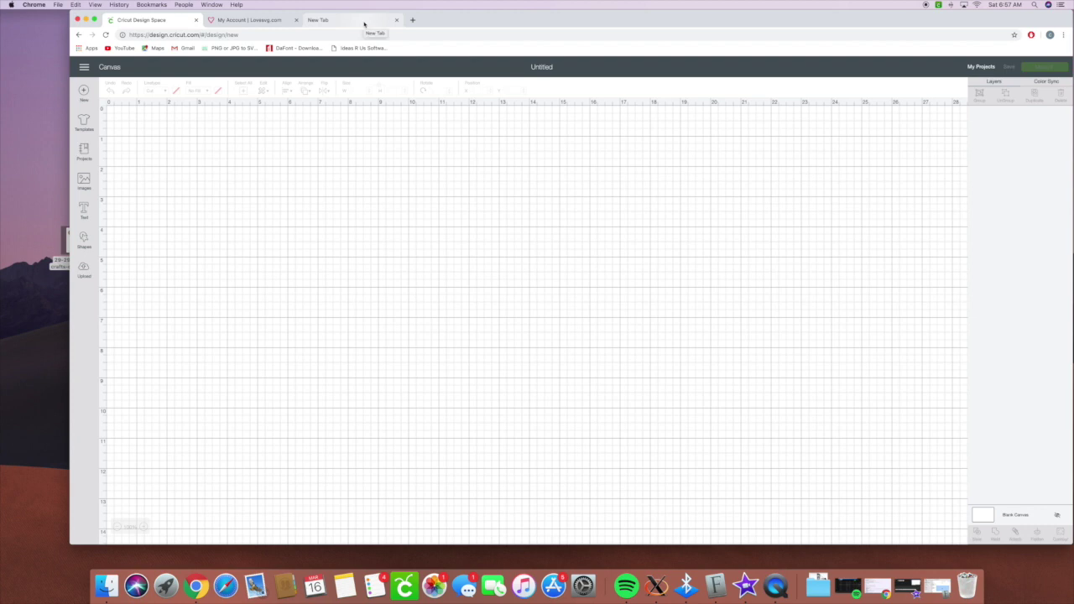
# Step: In a new tab, search Google Images for 'LOL dolls png'
pyautogui.click(364, 23)
pyautogui.click(488, 183)
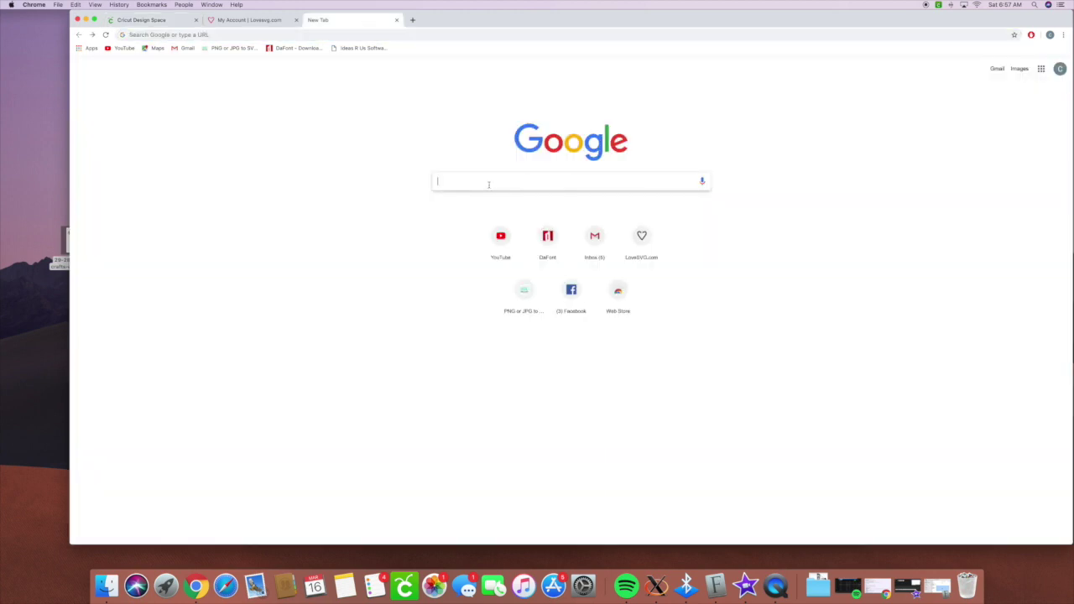
pyautogui.write('LOL')
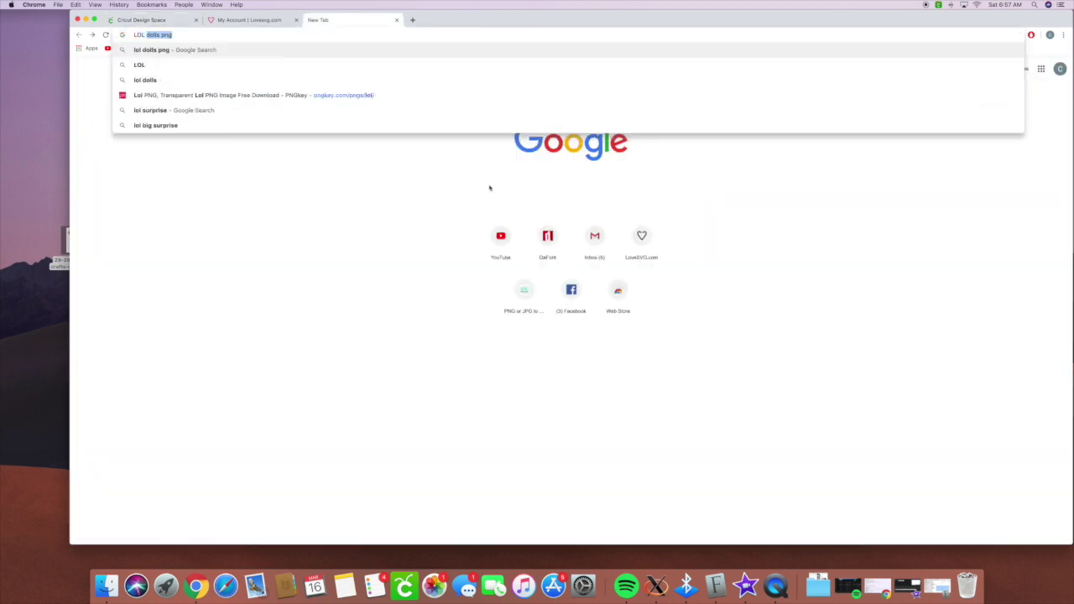
pyautogui.write(' dolls png')
pyautogui.press('Return')
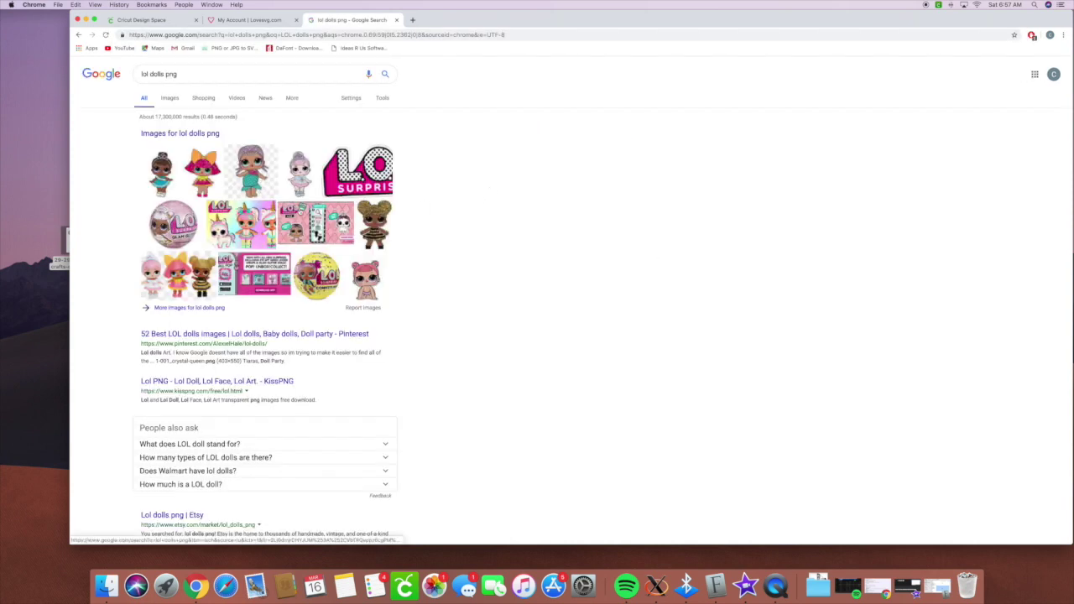
pyautogui.click(304, 186)
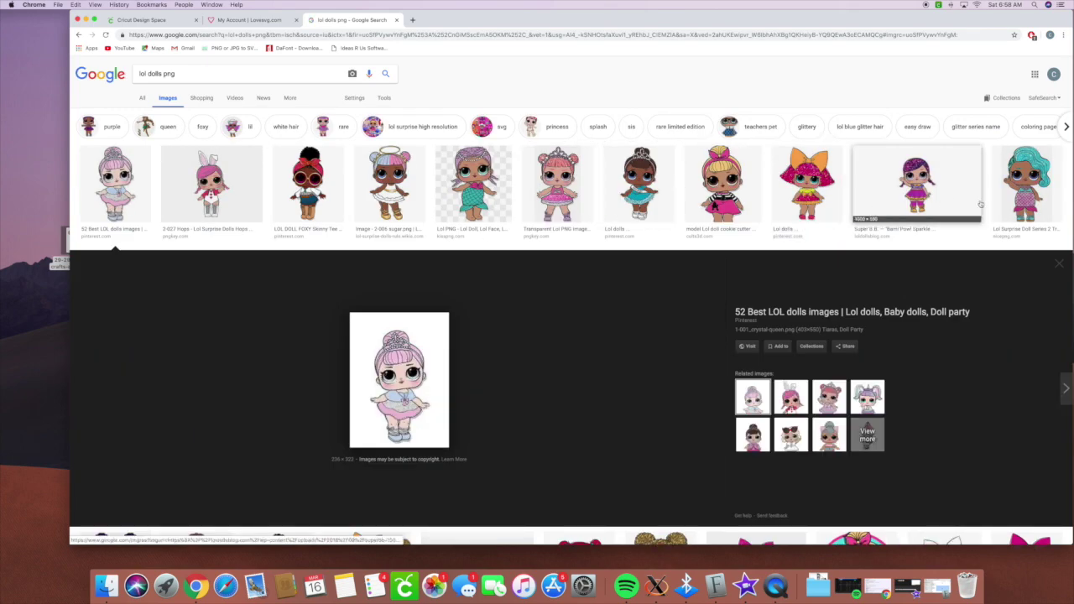
pyautogui.scroll(-2, 432, 399)
pyautogui.scroll(2, 438, 394)
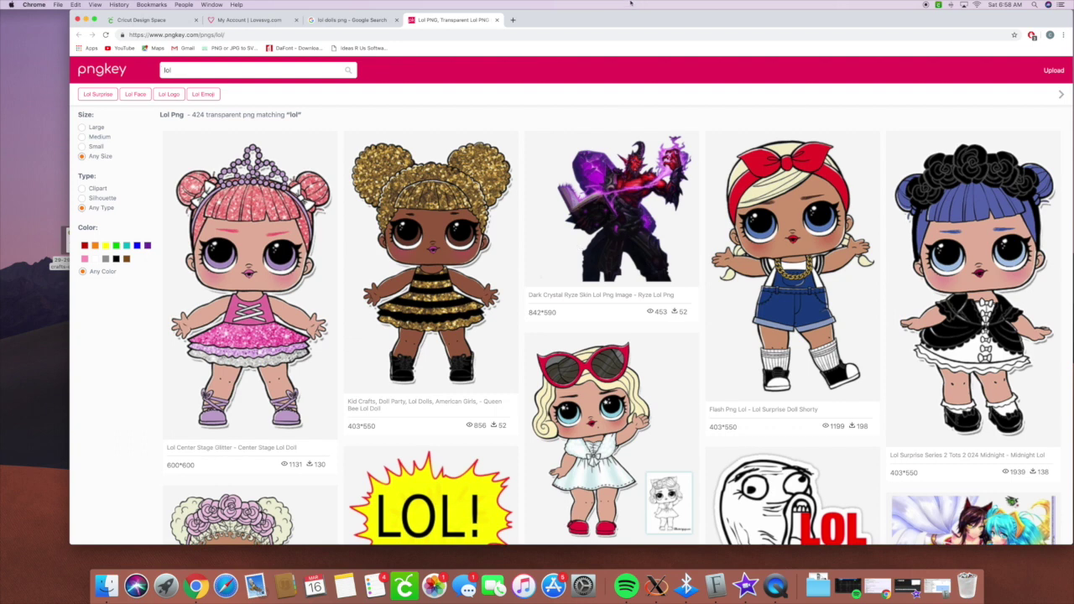
# Step: Save the gold glitter-haired, pink glitter, red-bow Shorty and Midnight doll images to the desktop
pyautogui.moveTo(629, 19); pyautogui.dragTo(662, 19)
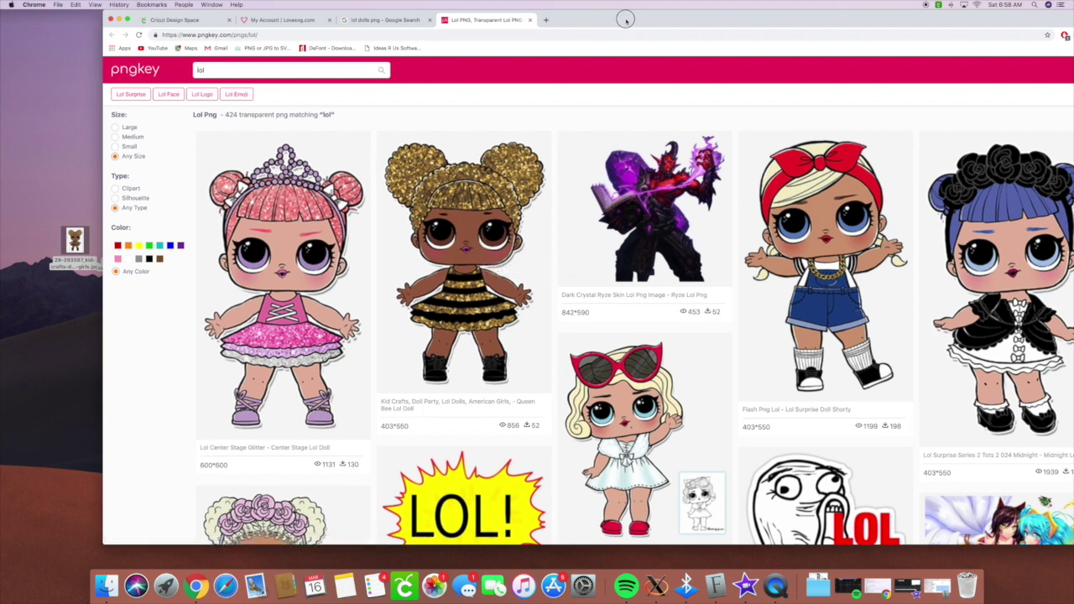
pyautogui.moveTo(626, 19); pyautogui.dragTo(688, 19)
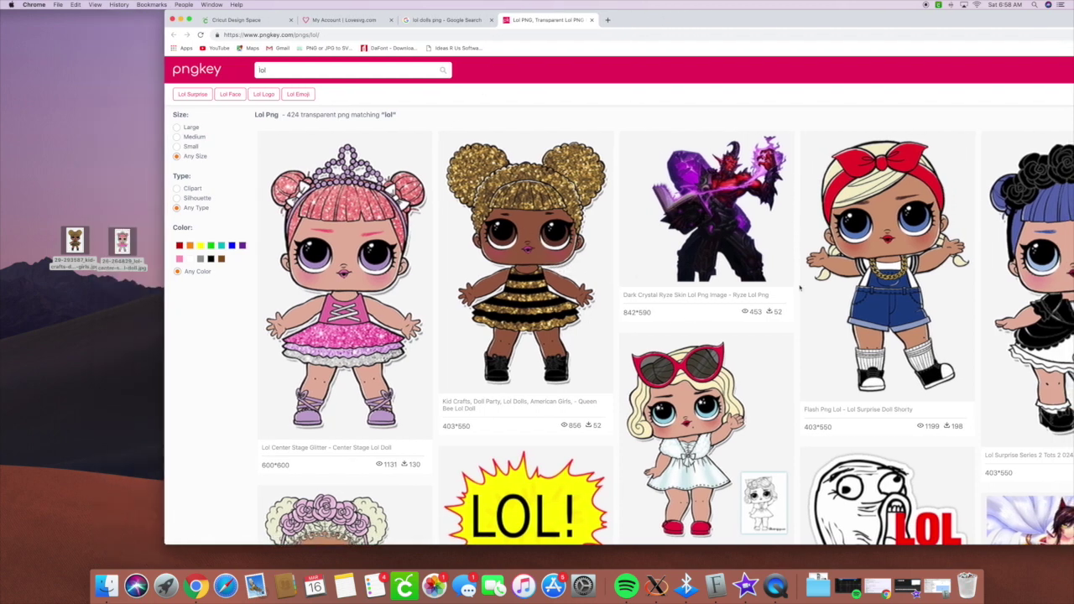
pyautogui.moveTo(861, 272); pyautogui.dragTo(128, 349)
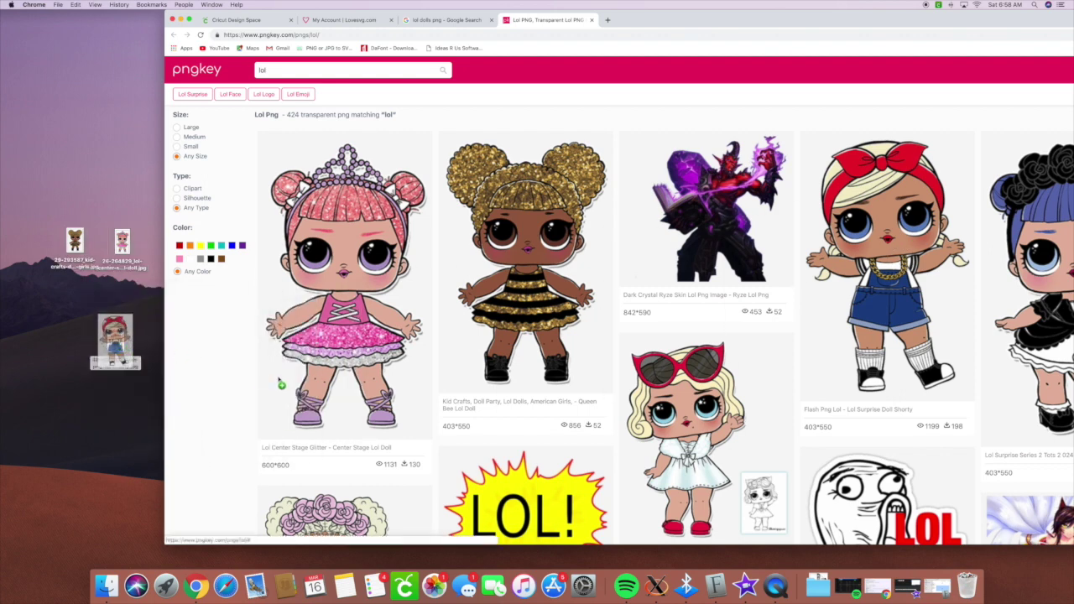
pyautogui.moveTo(993, 19); pyautogui.dragTo(958, 19)
pyautogui.moveTo(1040, 271); pyautogui.dragTo(70, 320)
# Step: Scroll further down the results and save another doll plus the Curious Qt doll to the desktop
pyautogui.scroll(-2, 893, 424)
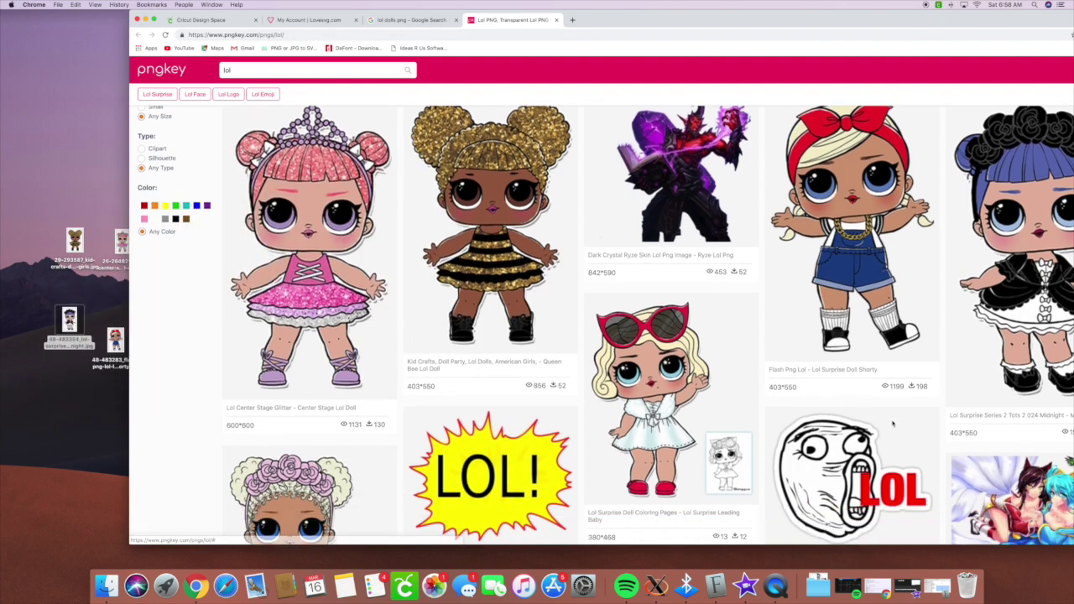
pyautogui.scroll(-8, 893, 423)
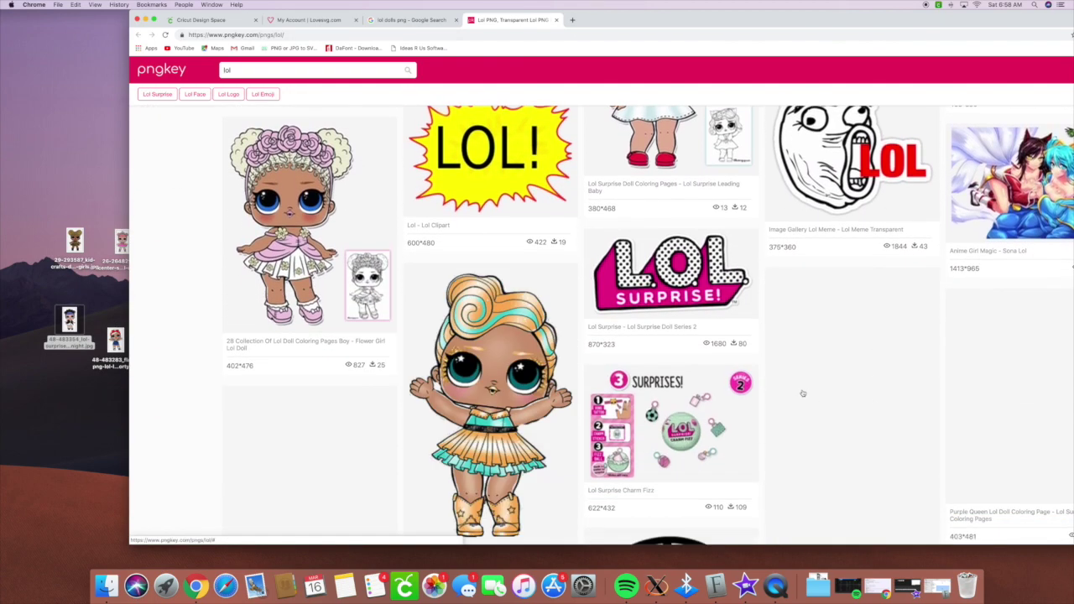
pyautogui.scroll(-3, 802, 393)
pyautogui.moveTo(497, 345); pyautogui.dragTo(62, 372)
pyautogui.scroll(-2, 648, 379)
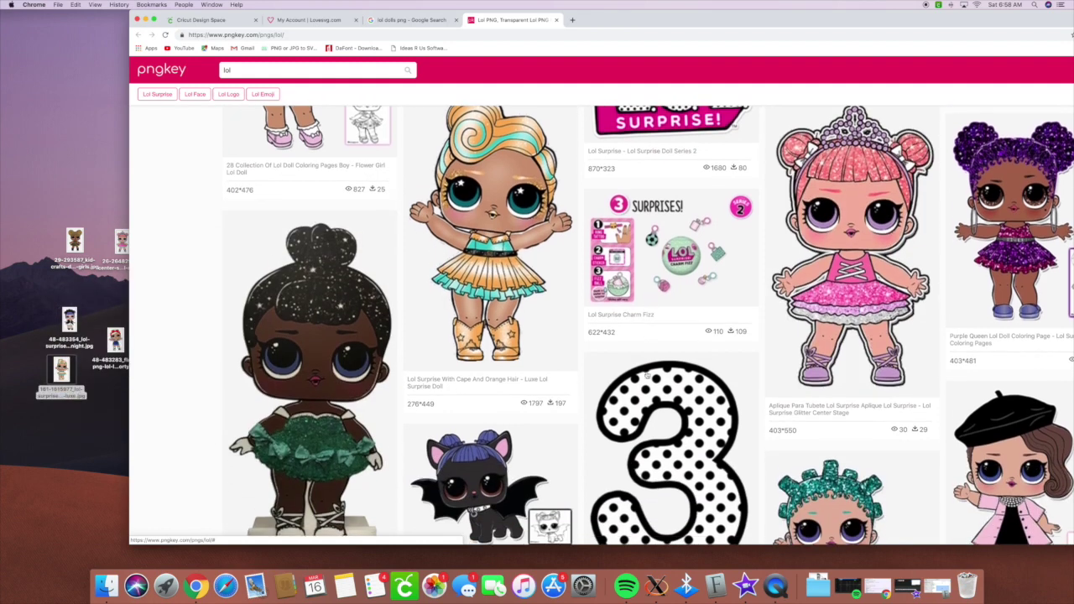
pyautogui.scroll(-3, 648, 379)
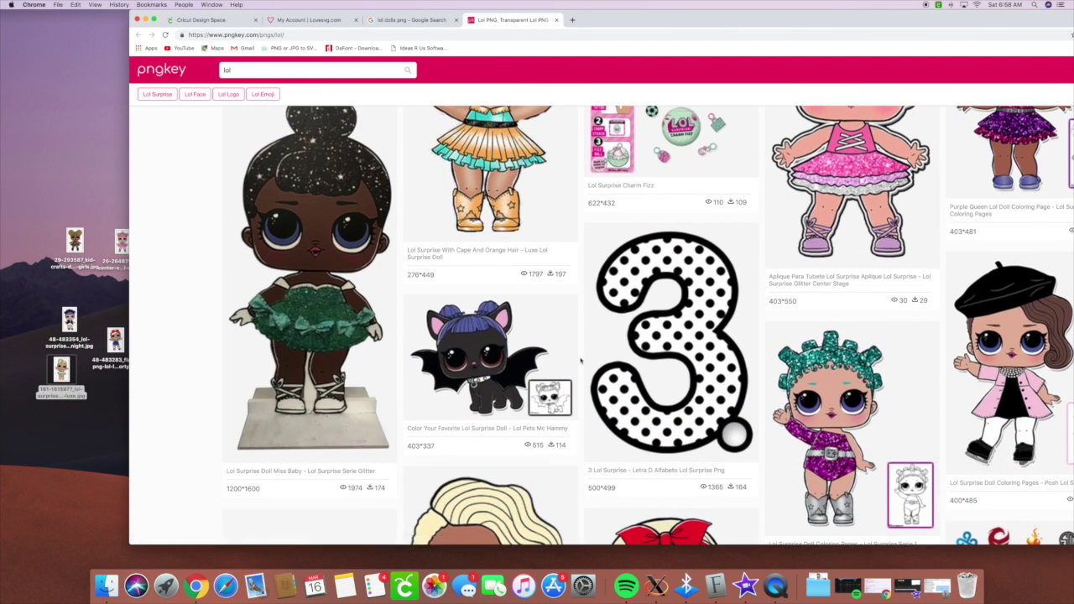
pyautogui.scroll(-8, 581, 360)
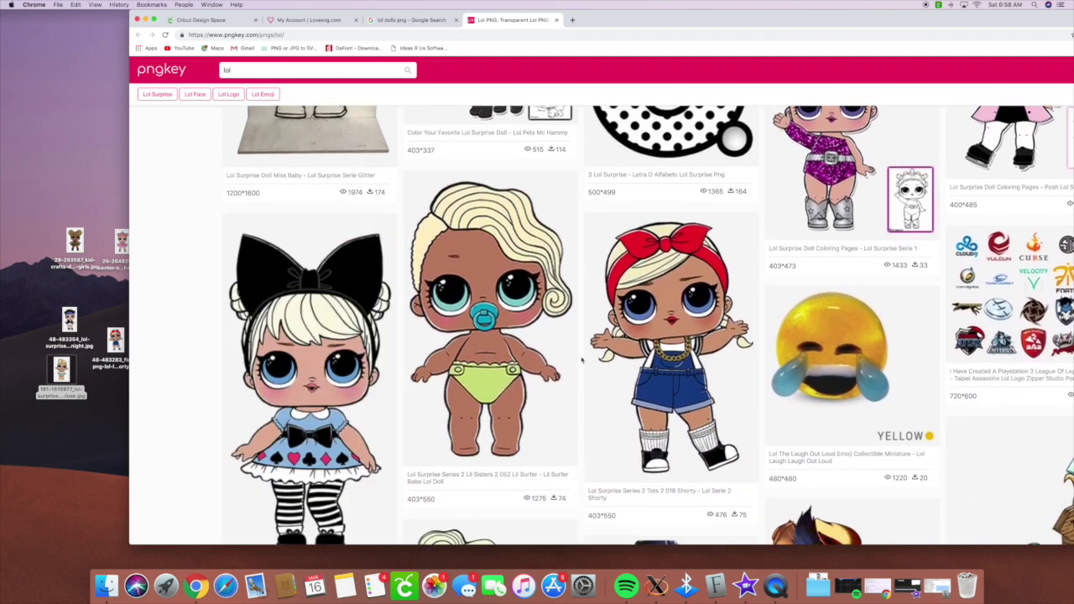
pyautogui.scroll(-3, 580, 361)
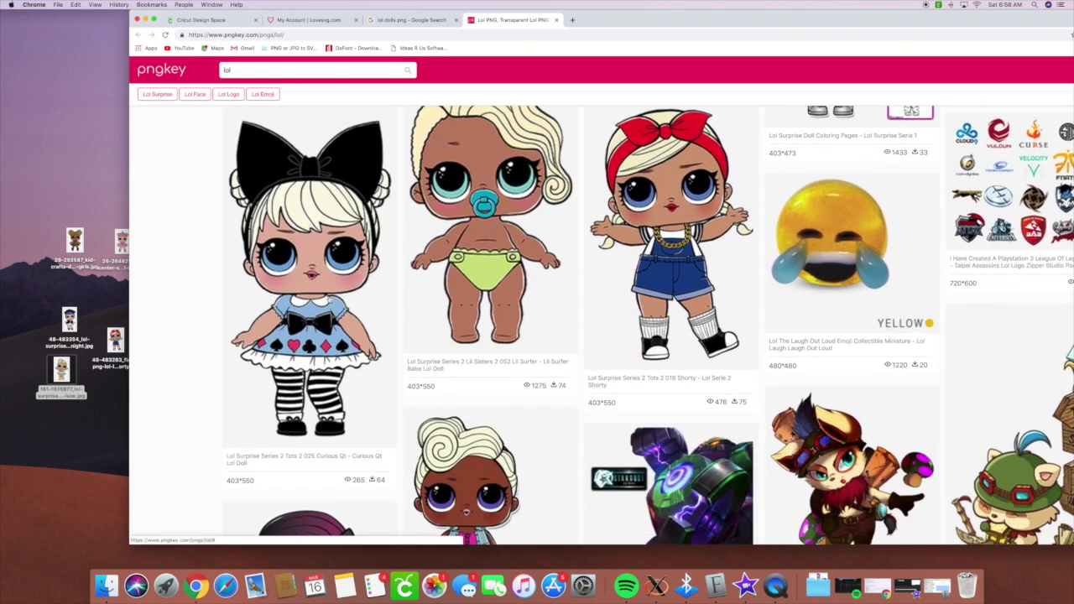
pyautogui.moveTo(62, 369); pyautogui.dragTo(547, 420)
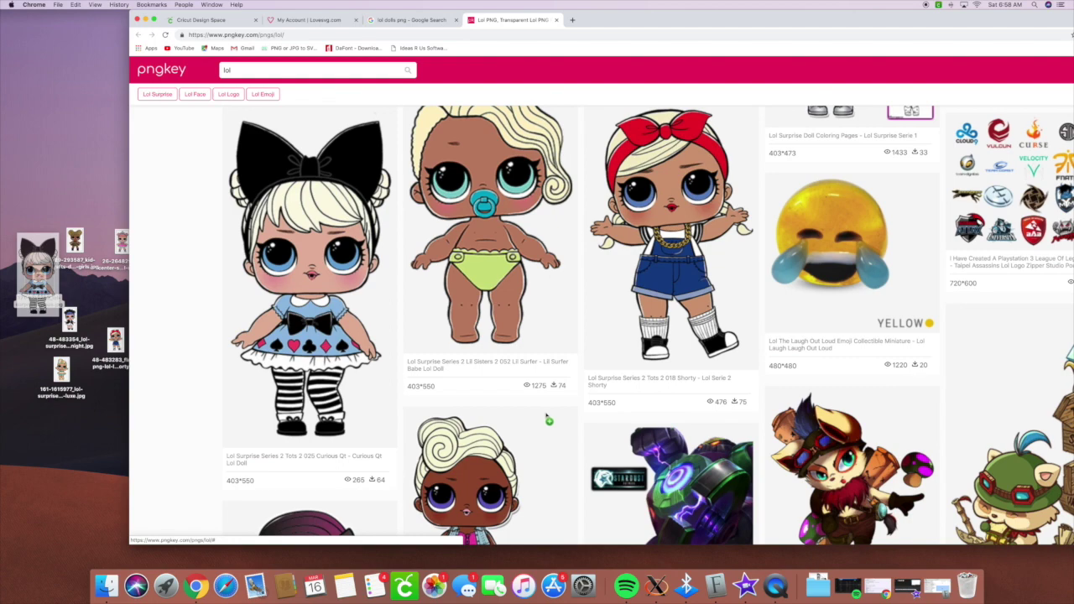
# Step: Save the Go Go Gurl doll image to the desktop
pyautogui.scroll(-6, 547, 419)
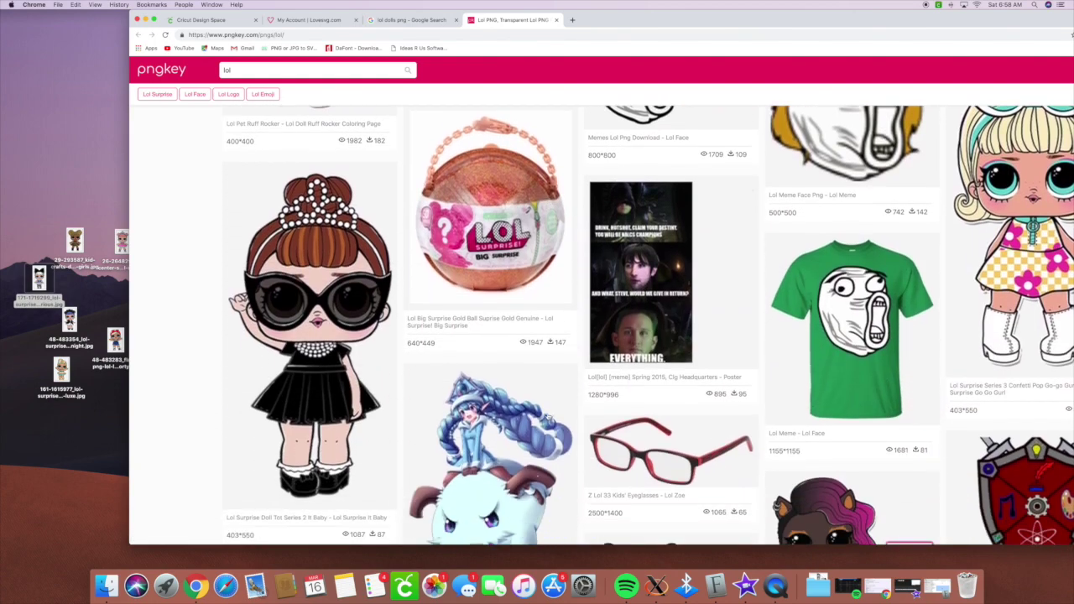
pyautogui.scroll(-8, 549, 418)
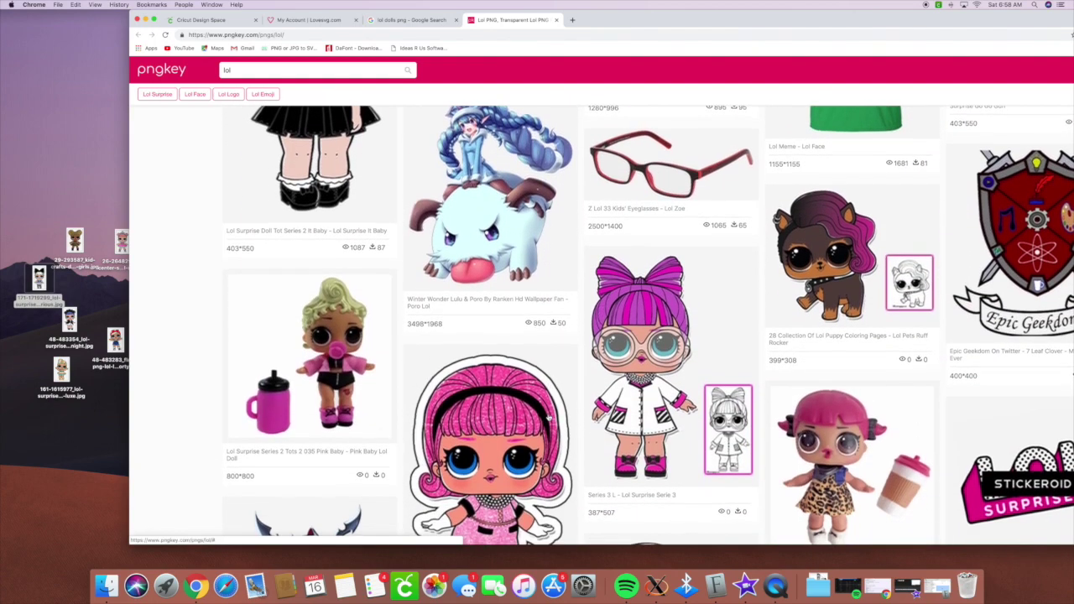
pyautogui.scroll(-10, 548, 418)
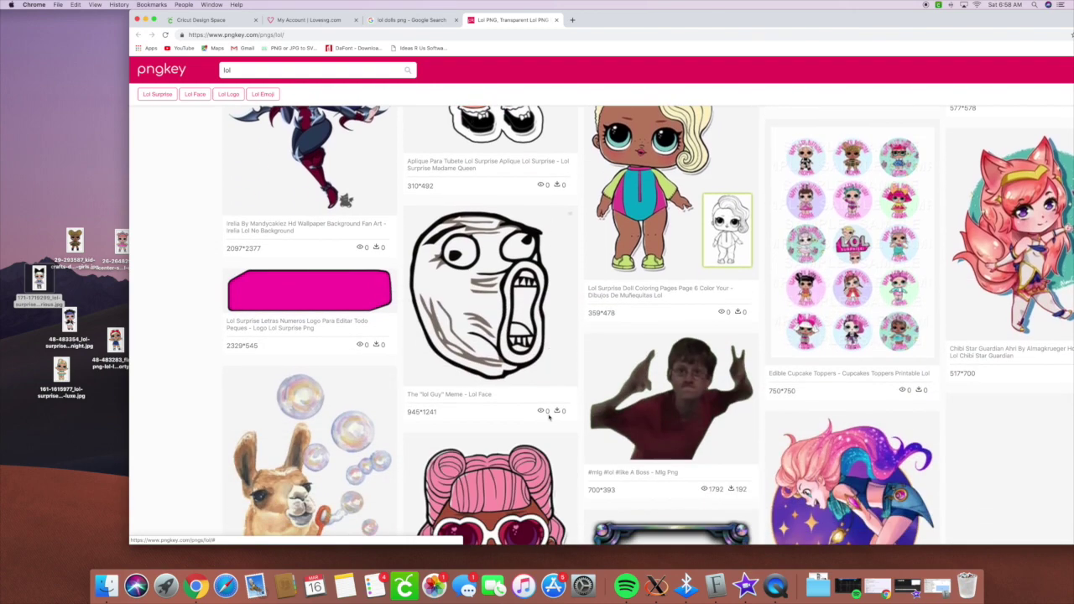
pyautogui.scroll(18, 548, 417)
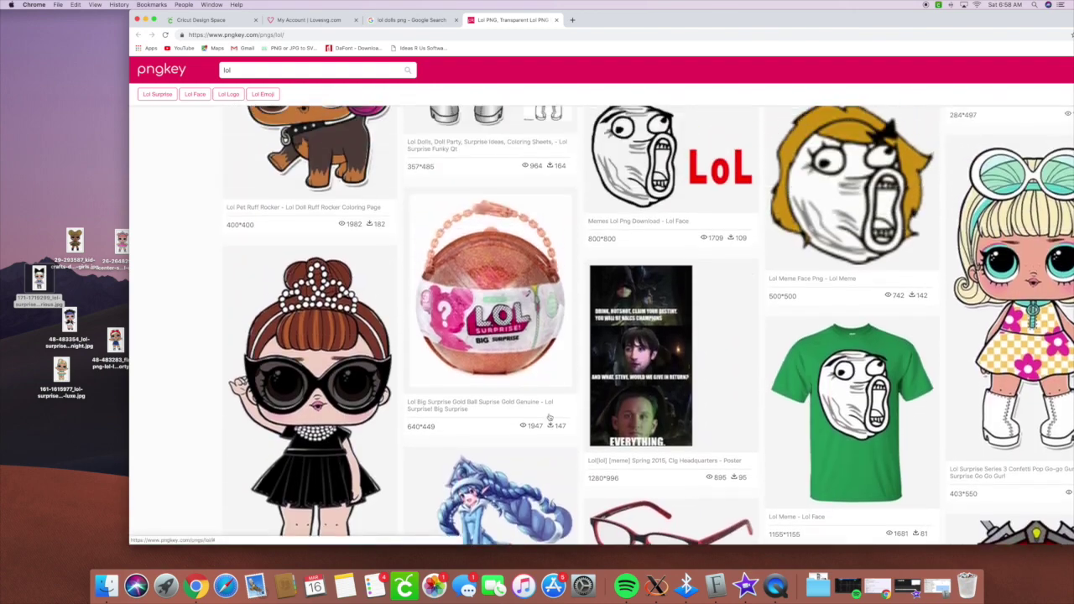
pyautogui.scroll(1, 548, 417)
pyautogui.moveTo(1055, 391); pyautogui.dragTo(97, 317)
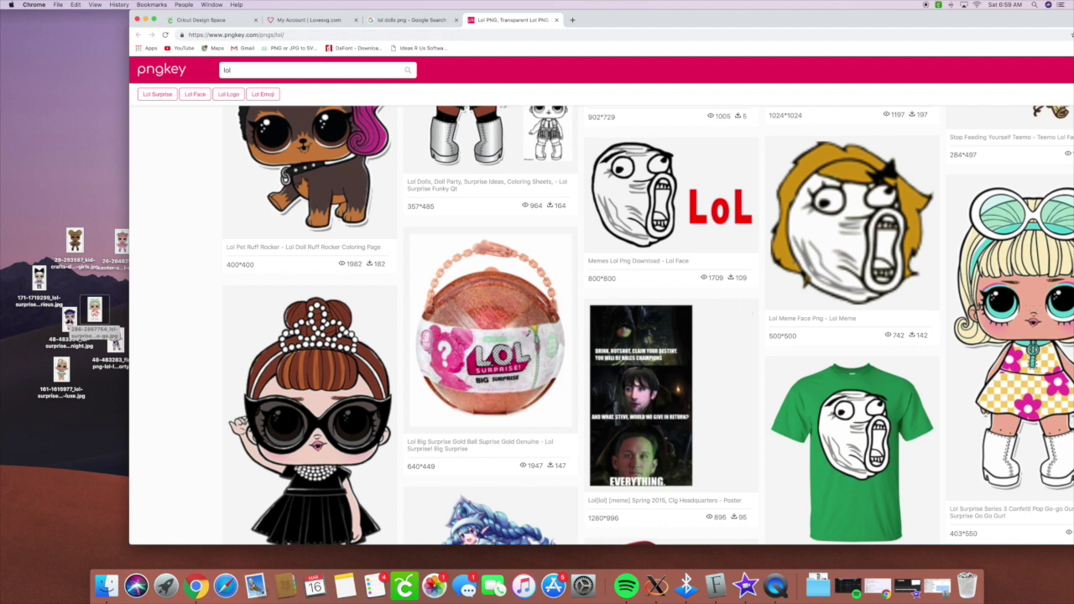
pyautogui.click(228, 21)
# Step: Upload the gold glitter-haired doll image as a Complex image and continue to Select & erase
pyautogui.click(143, 268)
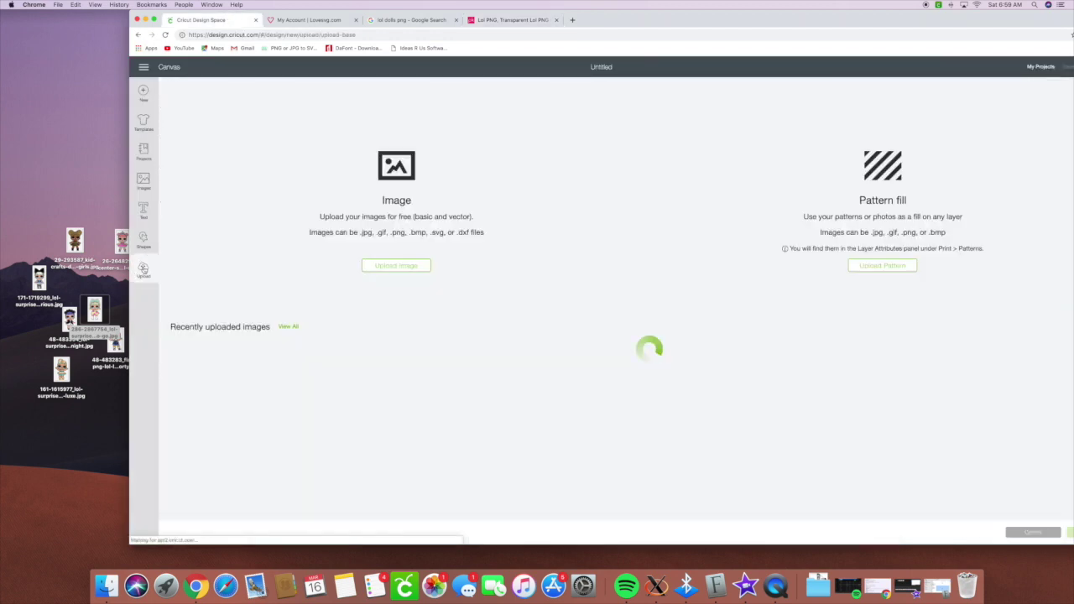
pyautogui.click(404, 266)
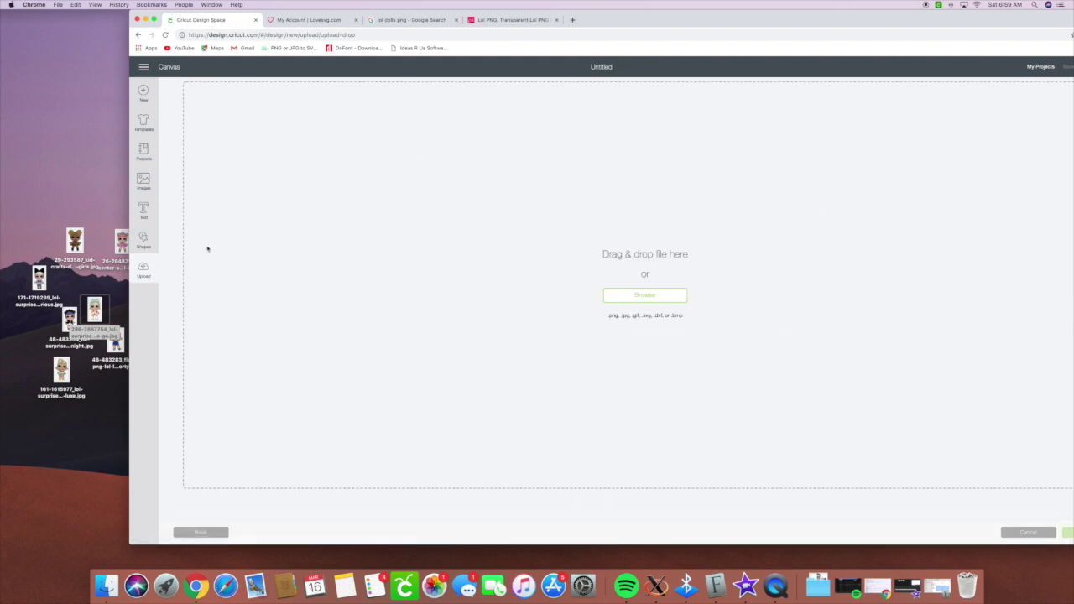
pyautogui.moveTo(94, 317); pyautogui.dragTo(433, 246)
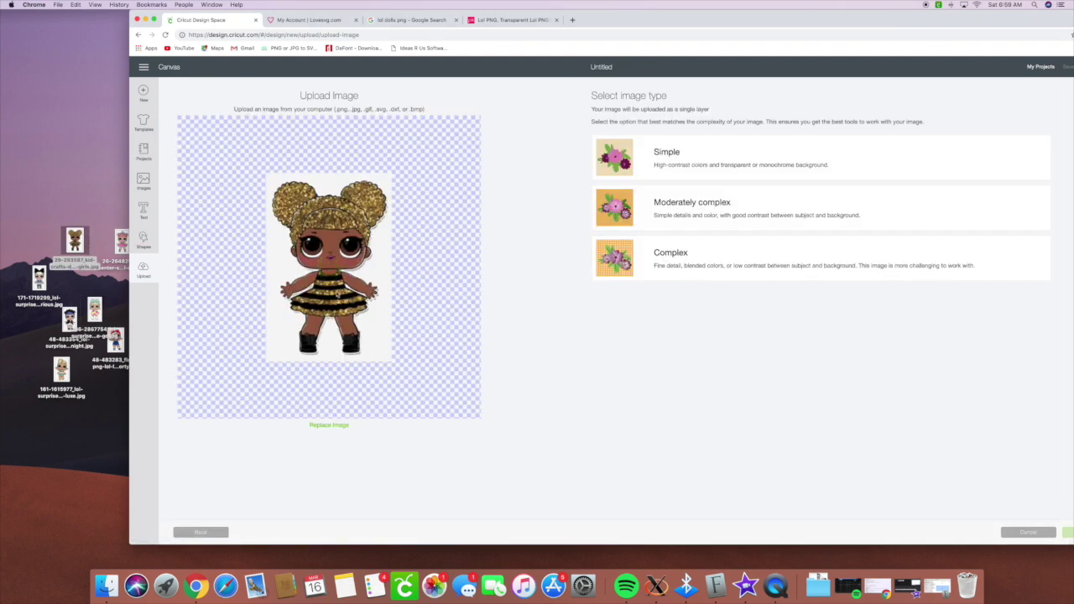
pyautogui.click(650, 266)
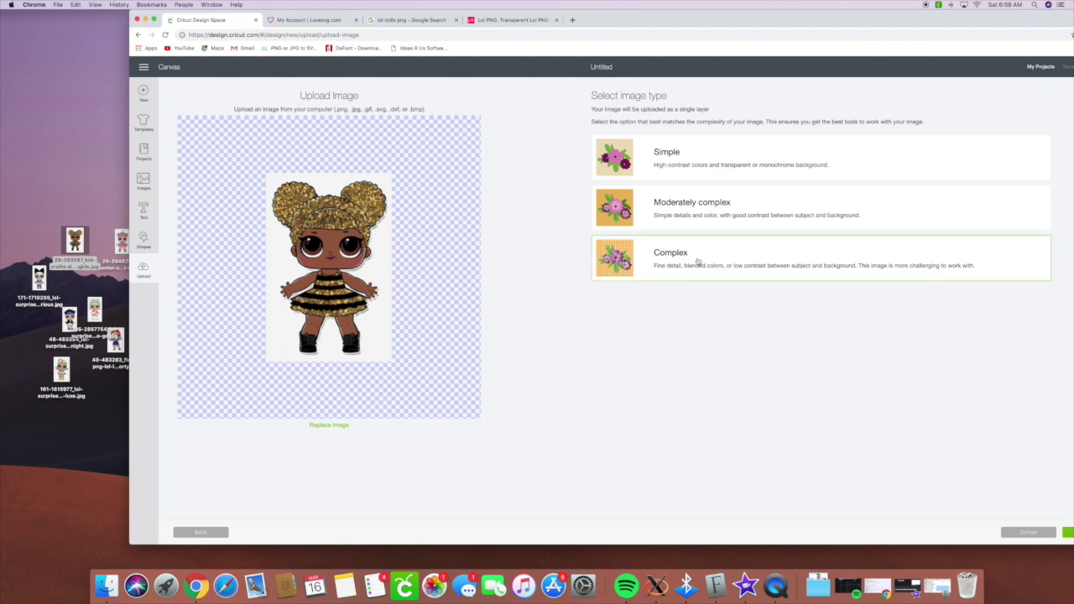
pyautogui.click(1068, 534)
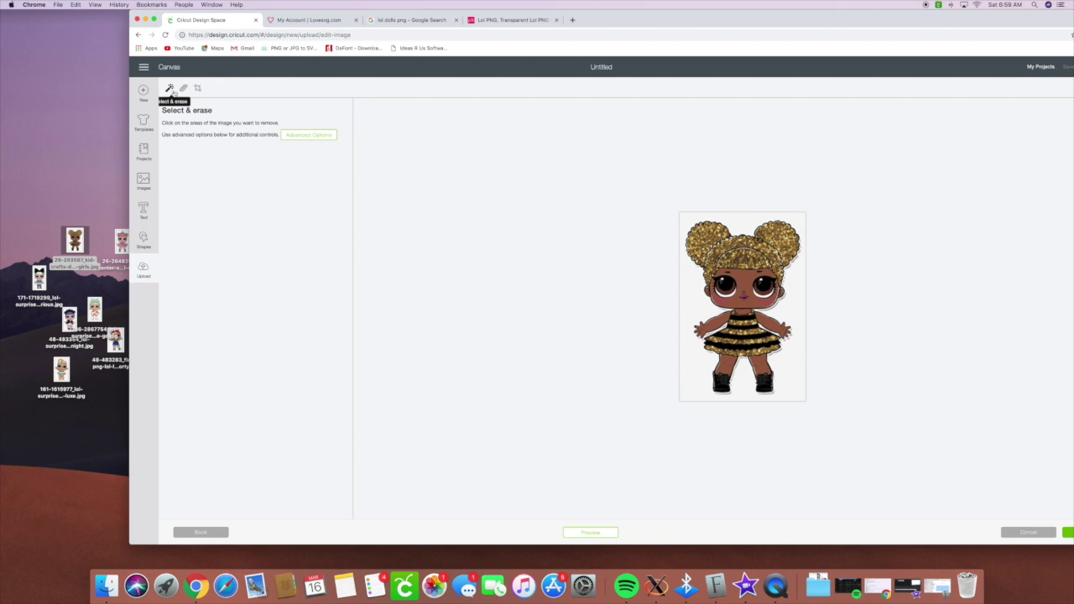
# Step: Erase the white background around the doll with the Select & erase wand
pyautogui.click(689, 289)
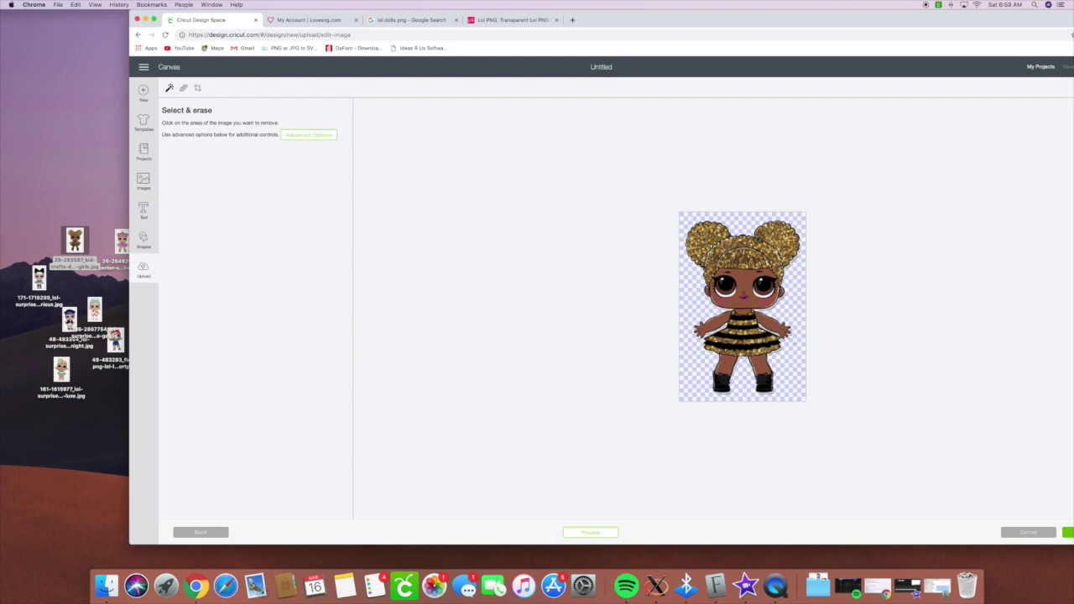
pyautogui.moveTo(904, 25); pyautogui.dragTo(851, 24)
# Step: Name the image 'Queen B', tag it LOL, and save it as Print Then Cut
pyautogui.click(1035, 532)
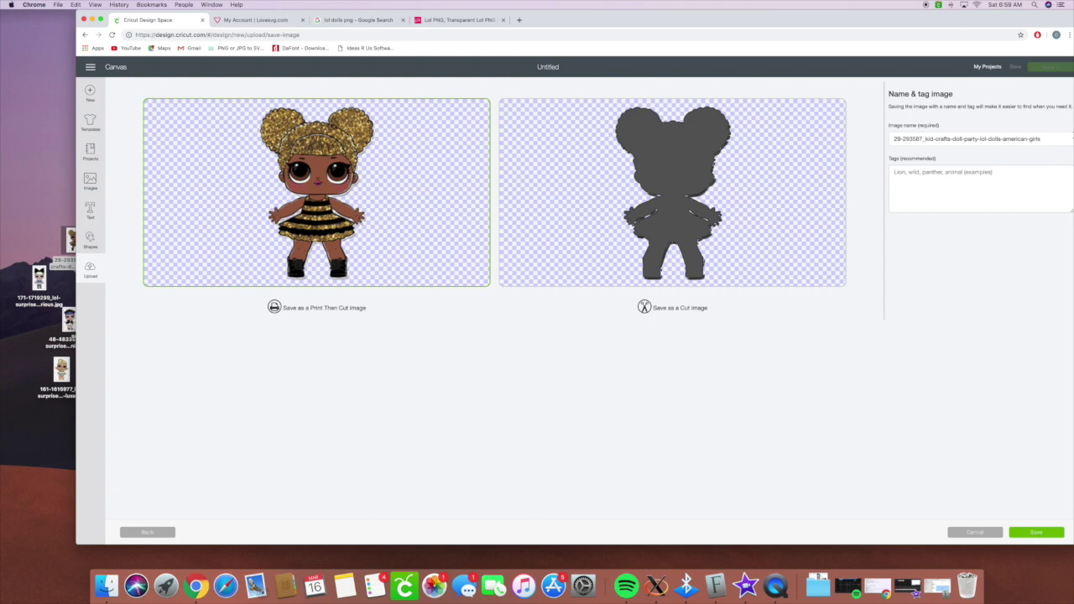
pyautogui.moveTo(1051, 140); pyautogui.dragTo(878, 140)
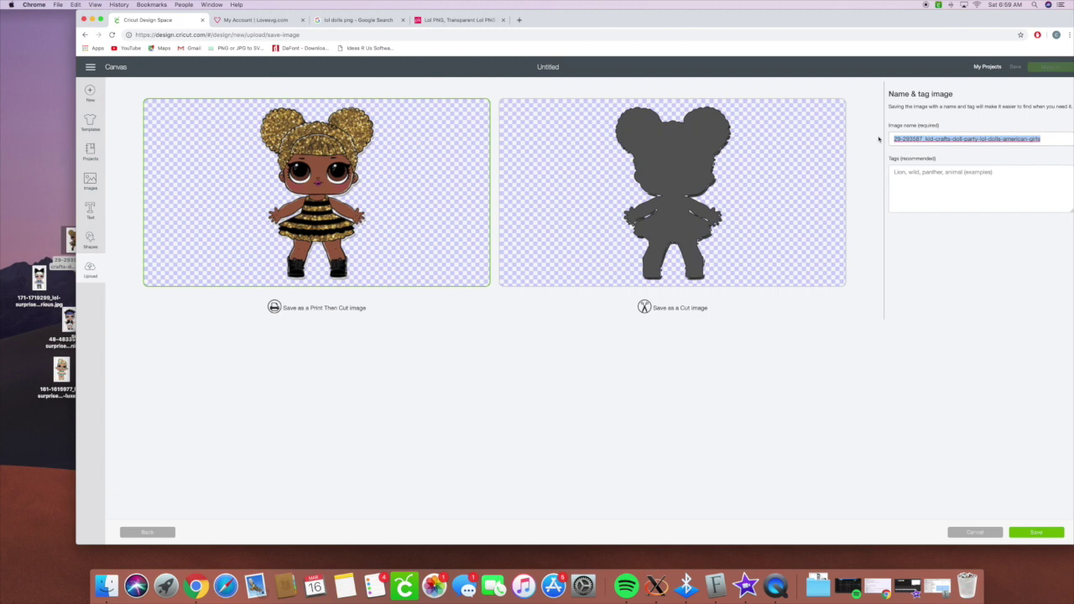
pyautogui.write('Queen B')
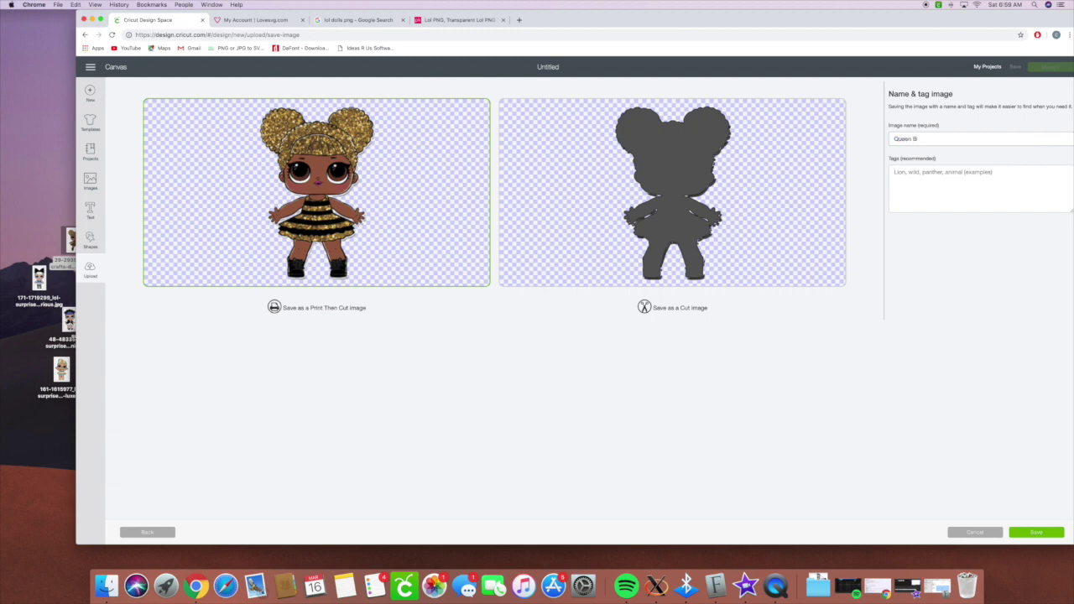
pyautogui.click(941, 184)
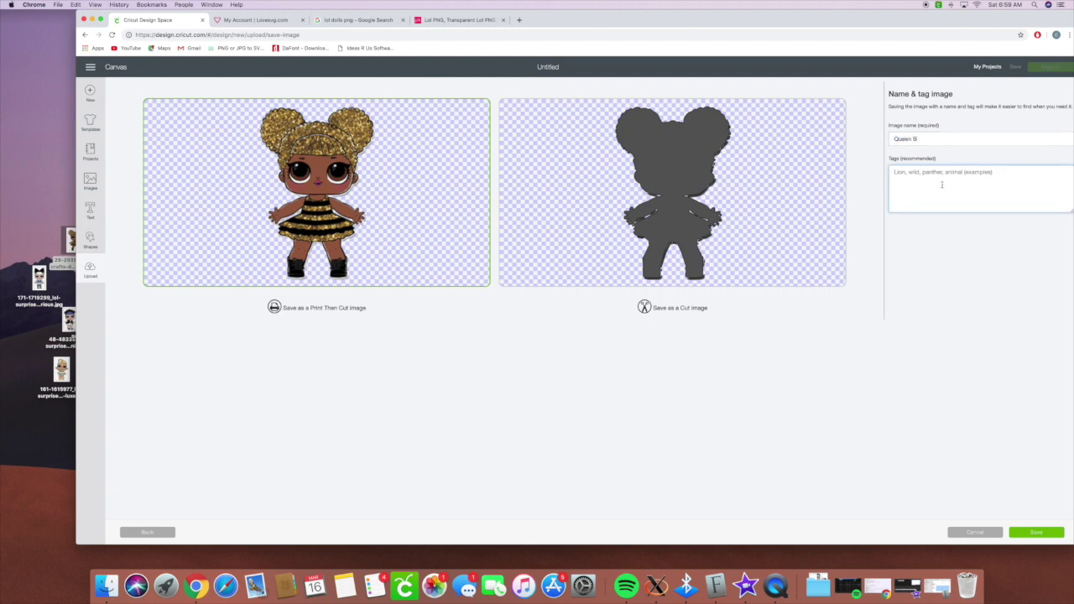
pyautogui.write('LOL, LOL Dolls')
pyautogui.click(1035, 532)
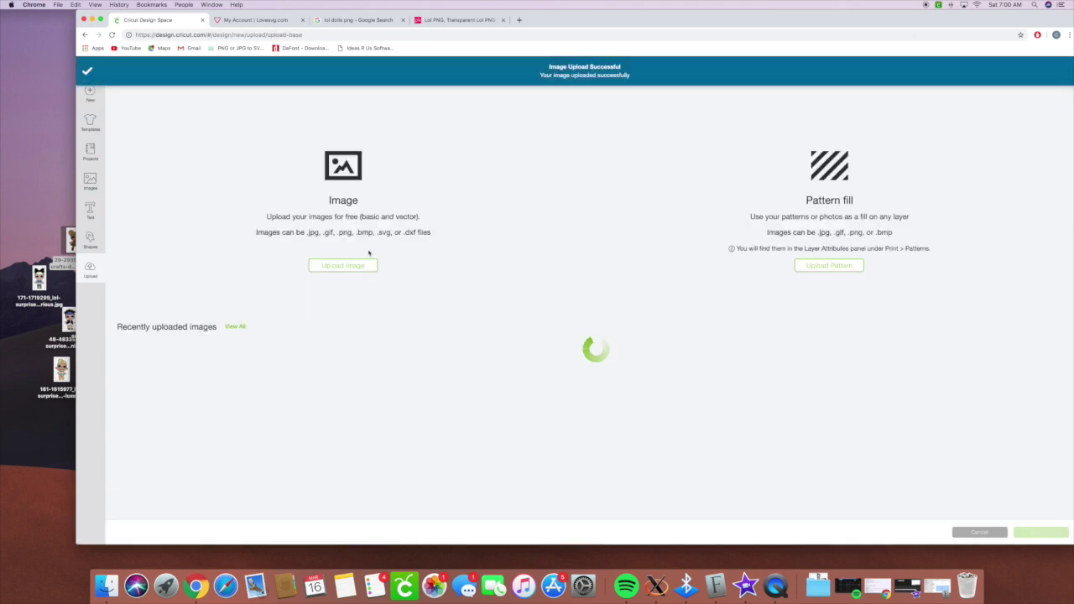
# Step: Upload the black-bow doll as a Complex image and erase its white background
pyautogui.click(348, 266)
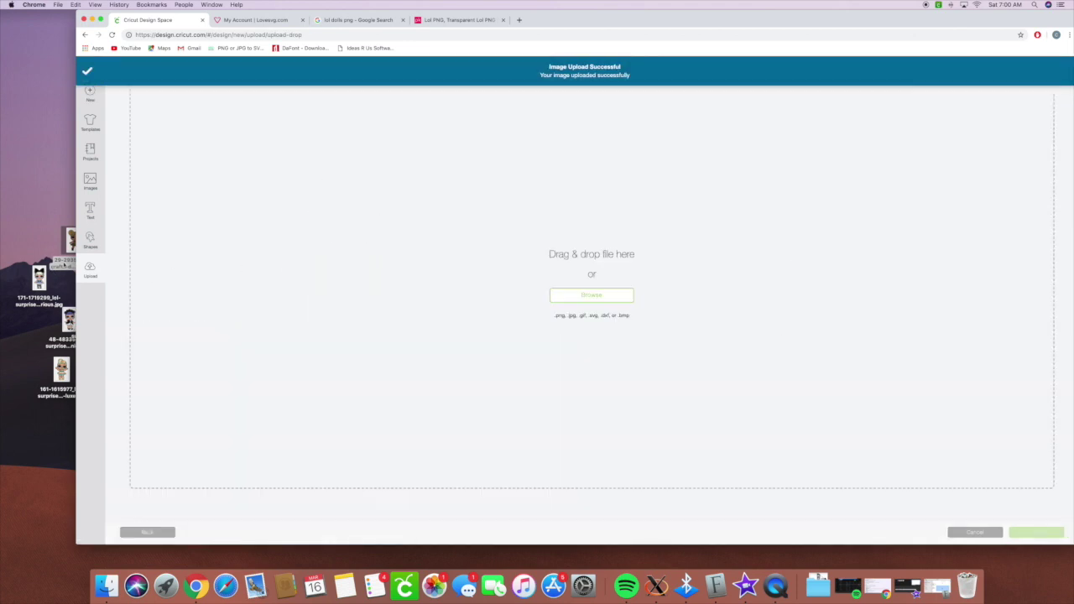
pyautogui.moveTo(38, 279); pyautogui.dragTo(398, 297)
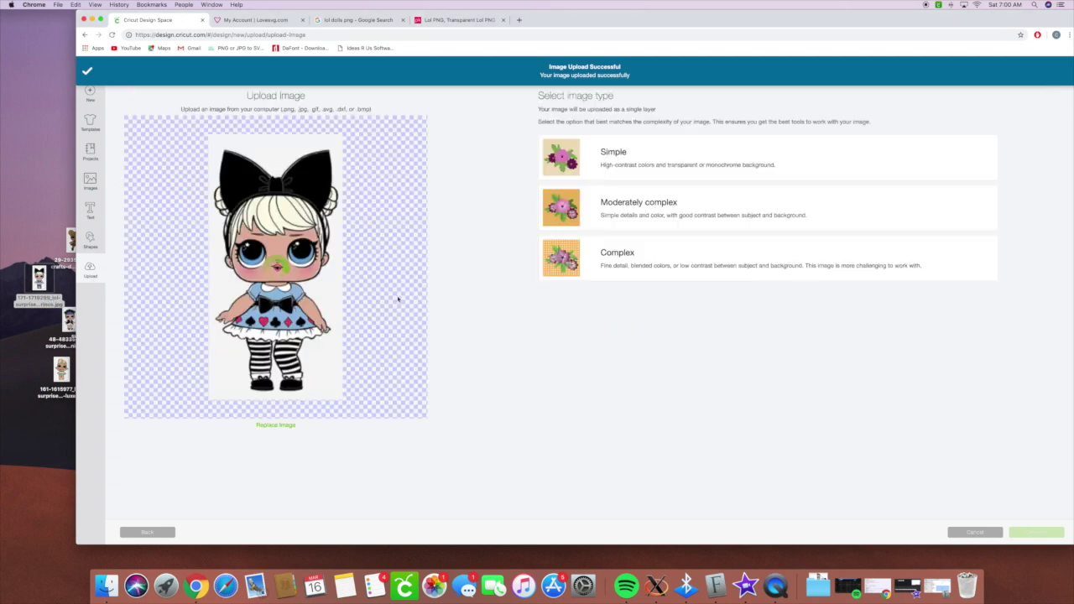
pyautogui.click(683, 269)
pyautogui.click(1036, 534)
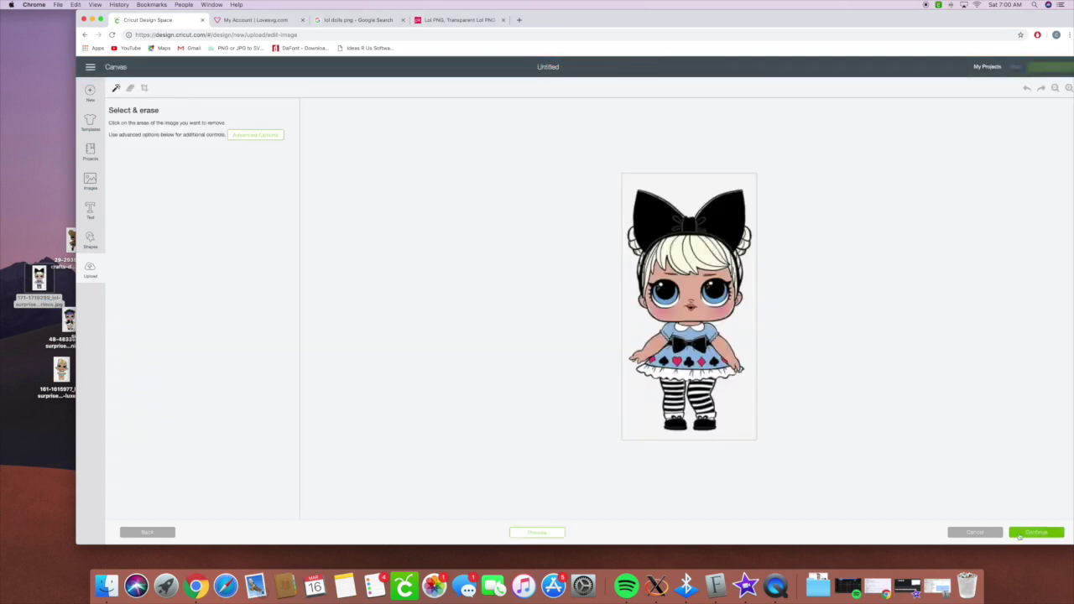
pyautogui.click(642, 327)
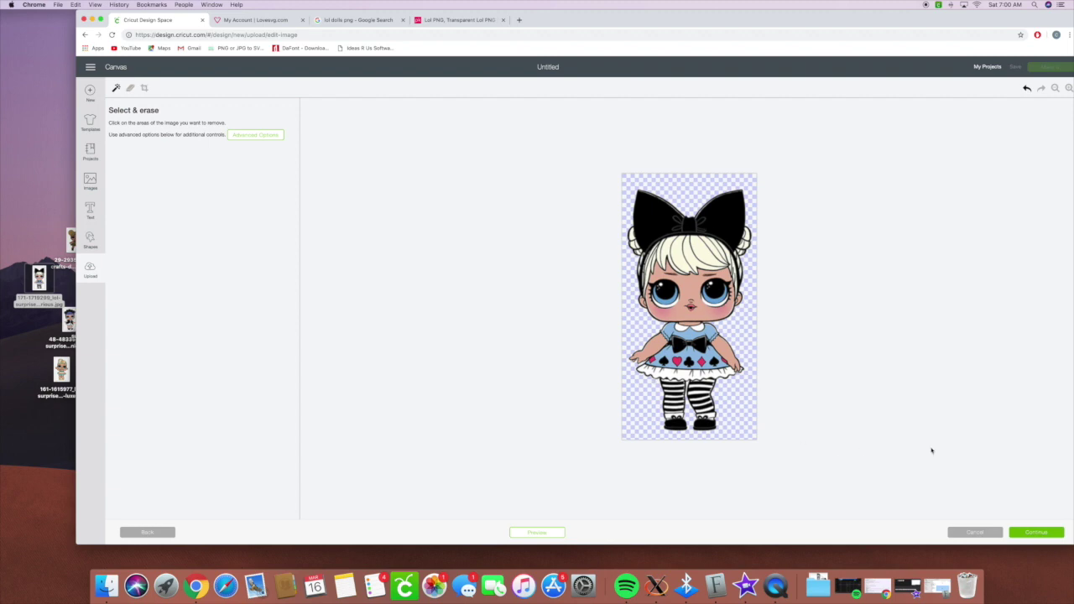
pyautogui.click(1037, 532)
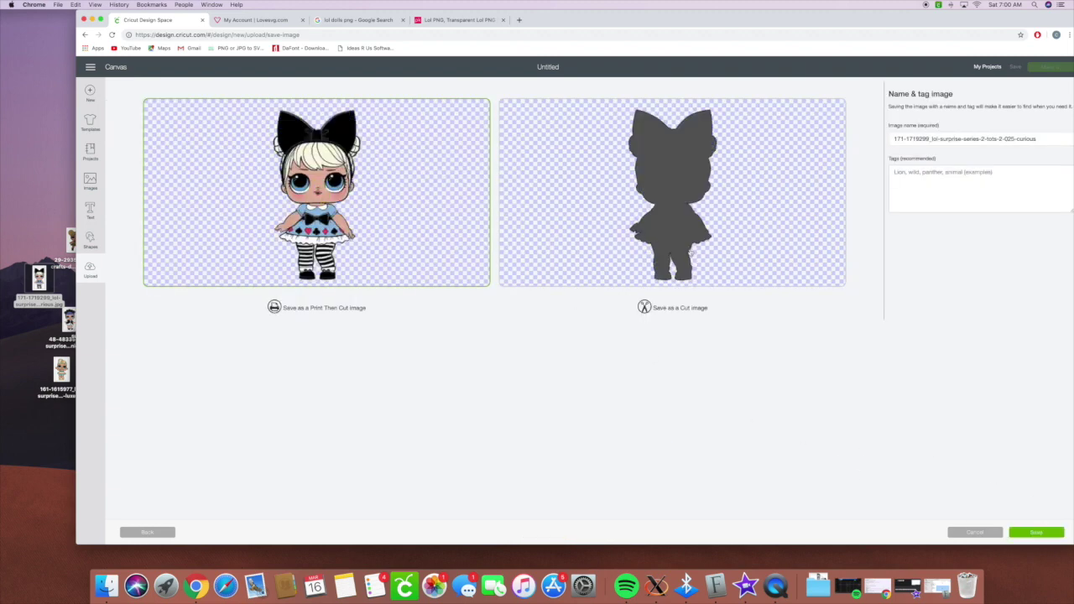
# Step: Name it 'Queen of hearts', add tags LOL and LOL DOLLS, and save
pyautogui.moveTo(1048, 140); pyautogui.dragTo(866, 140)
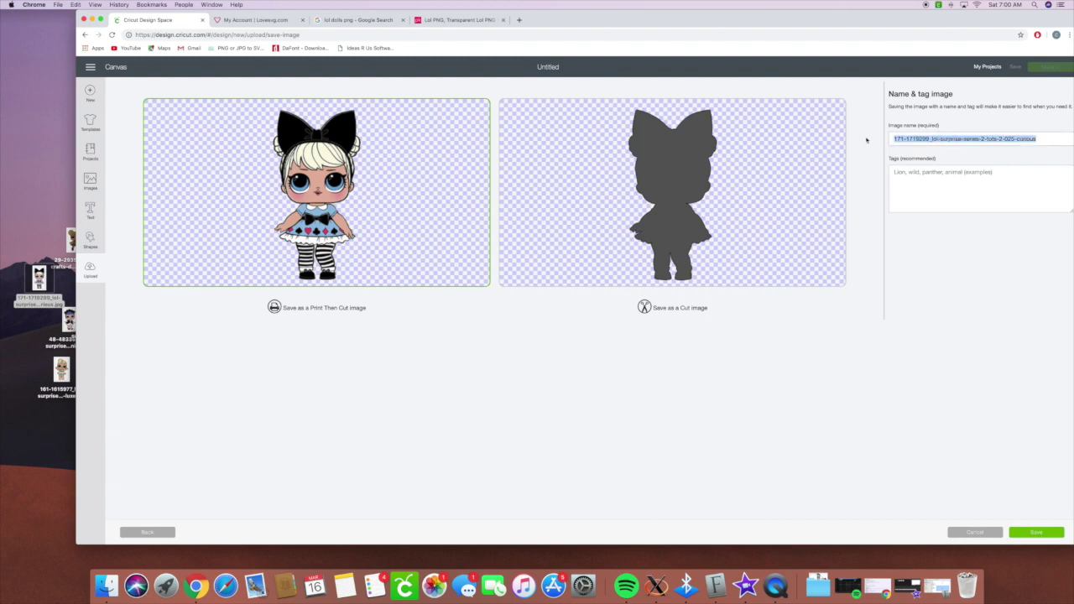
pyautogui.write('QUeen')
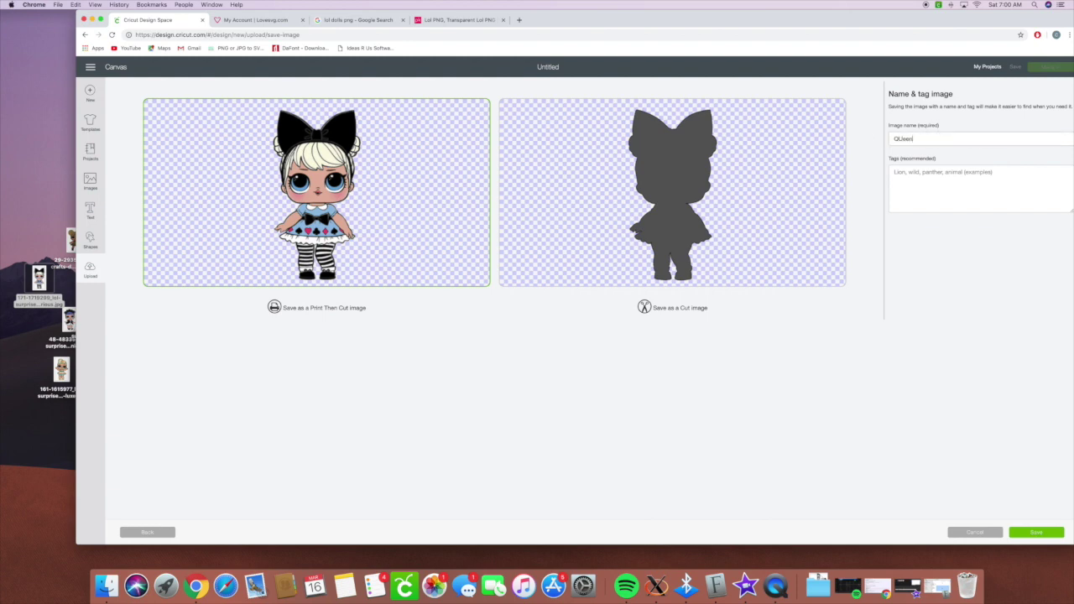
pyautogui.press('BackSpace')
pyautogui.press('BackSpace')
pyautogui.press('BackSpace')
pyautogui.click(923, 176)
pyautogui.write('LOL')
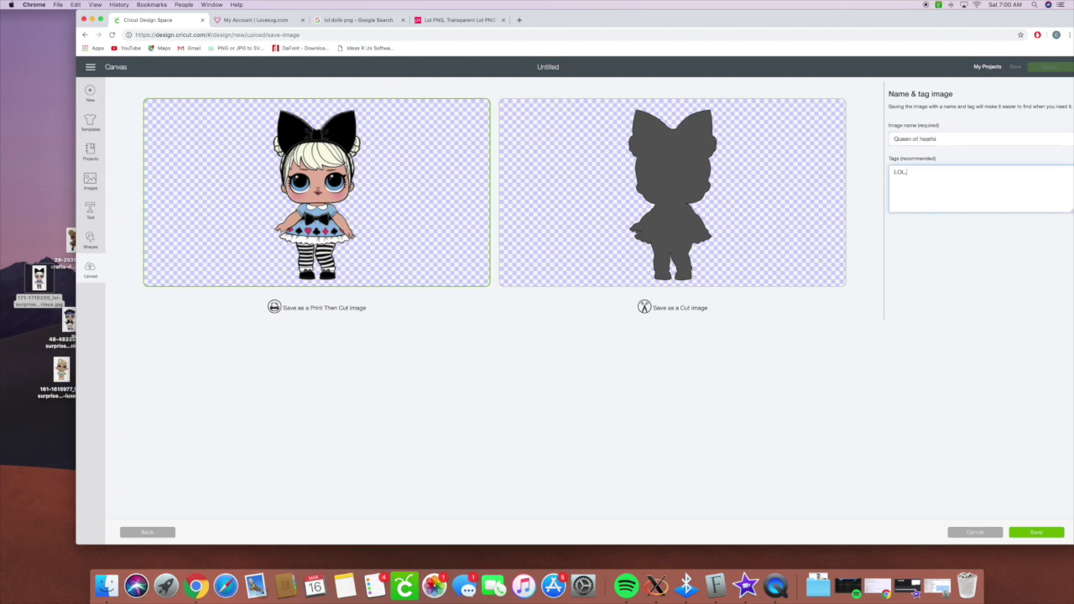
pyautogui.write(', LOL DOLLS, dolls')
pyautogui.press('super+a')
pyautogui.press('super+c')
pyautogui.click(1041, 534)
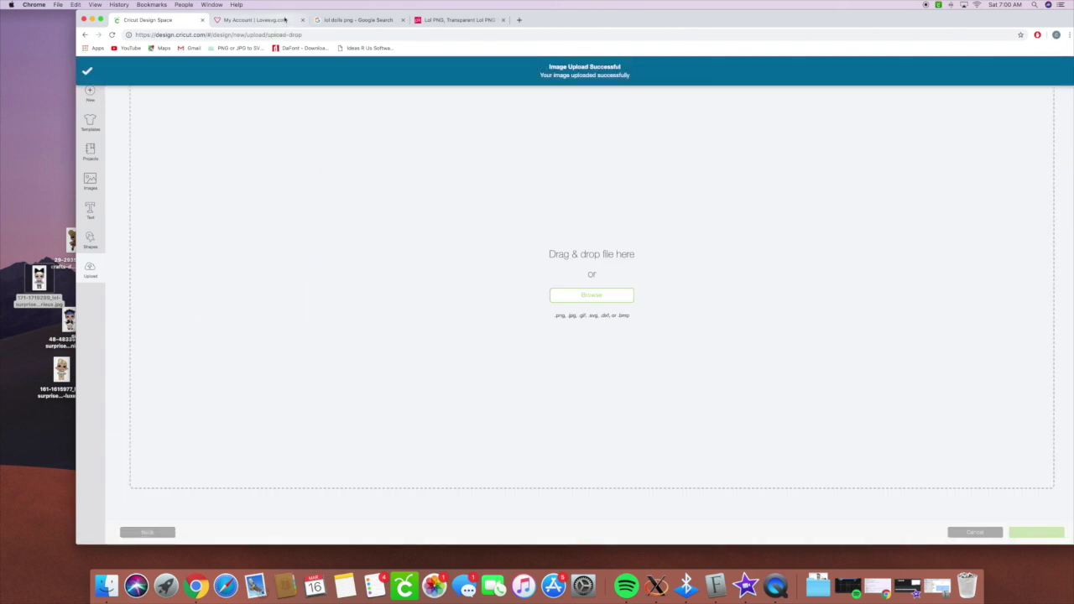
# Step: Upload the pink tiara doll file as Complex and advance through Select & erase to Name & tag
pyautogui.moveTo(283, 17); pyautogui.dragTo(343, 18)
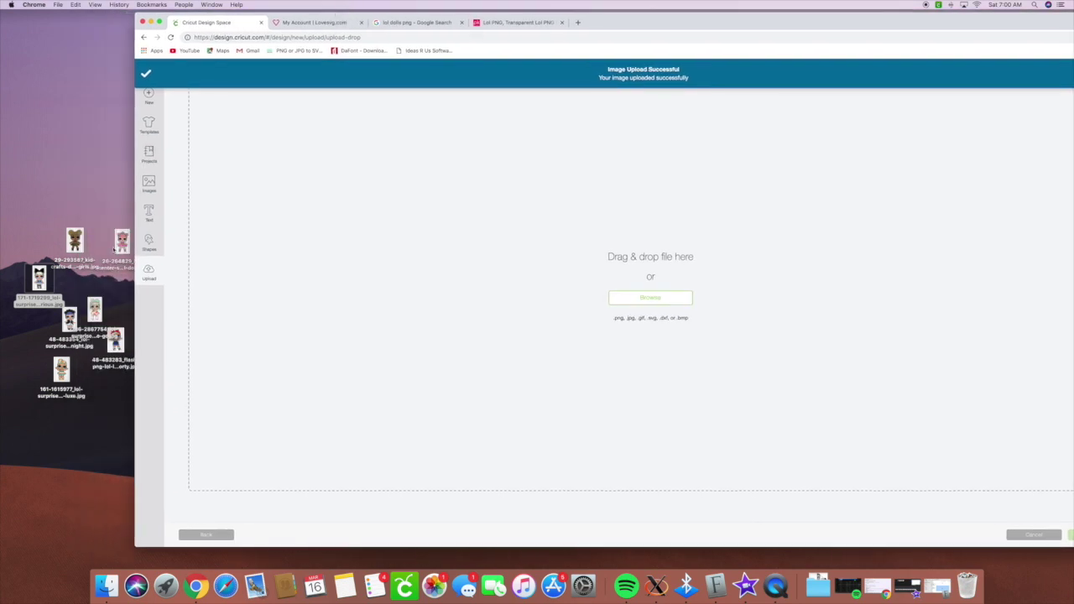
pyautogui.moveTo(118, 243); pyautogui.dragTo(420, 242)
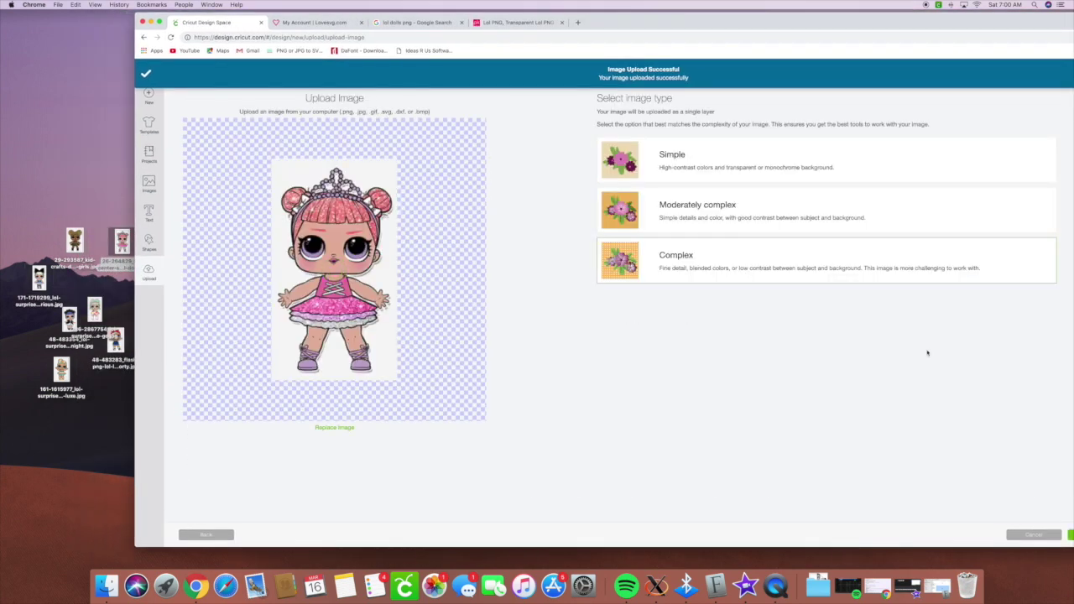
pyautogui.click(1069, 536)
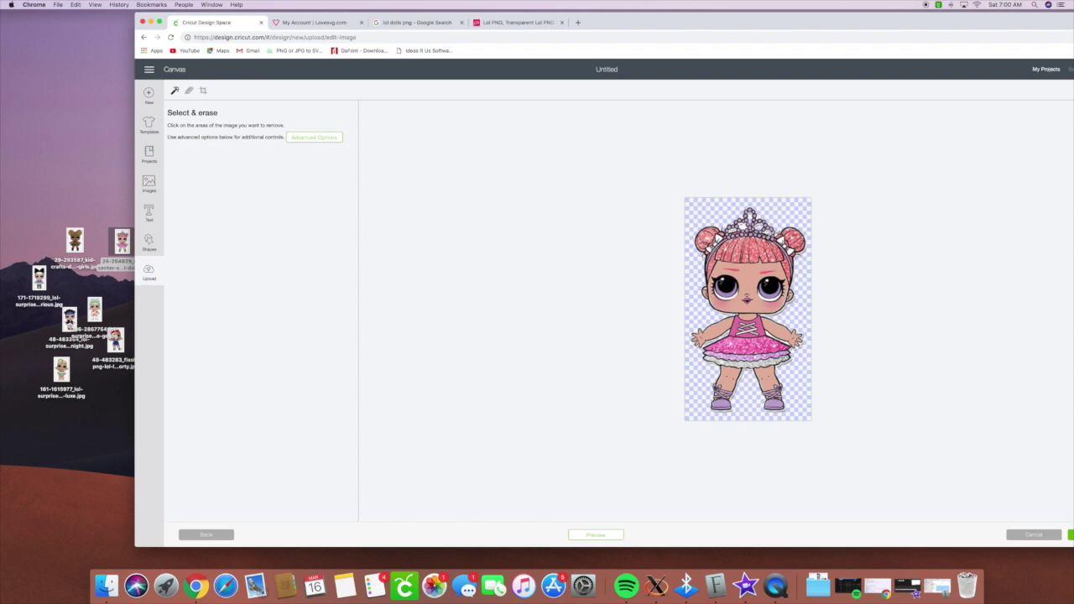
pyautogui.click(1071, 534)
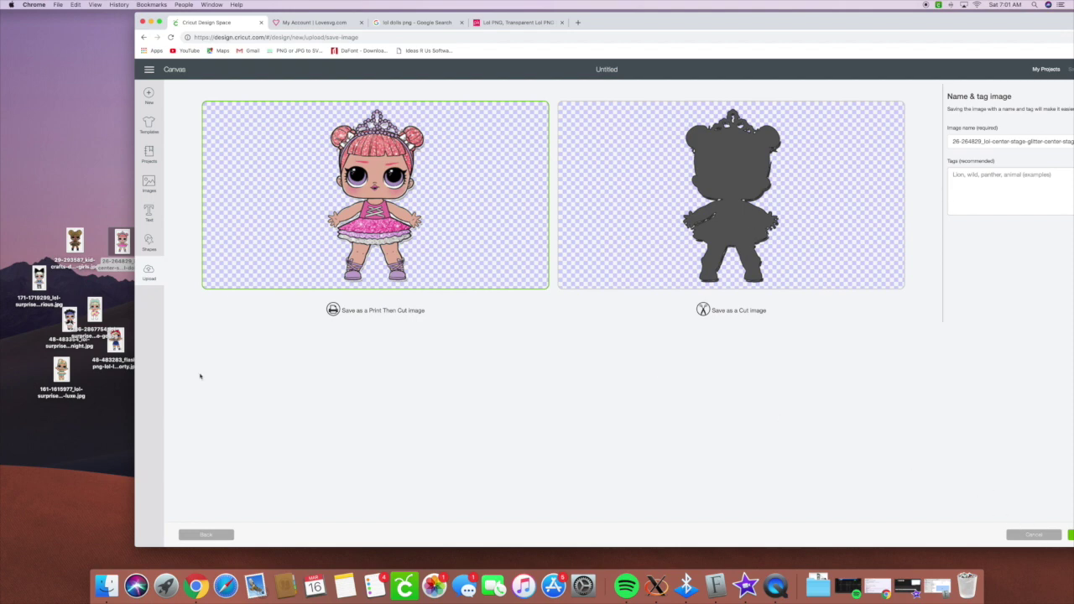
pyautogui.click(206, 534)
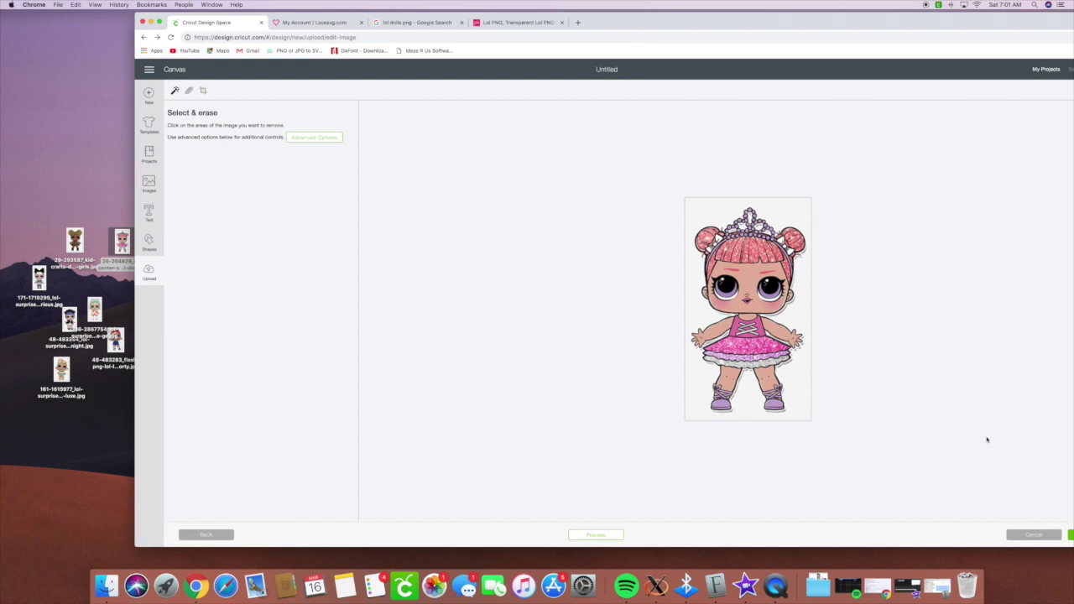
pyautogui.moveTo(939, 27); pyautogui.dragTo(863, 27)
pyautogui.click(1034, 539)
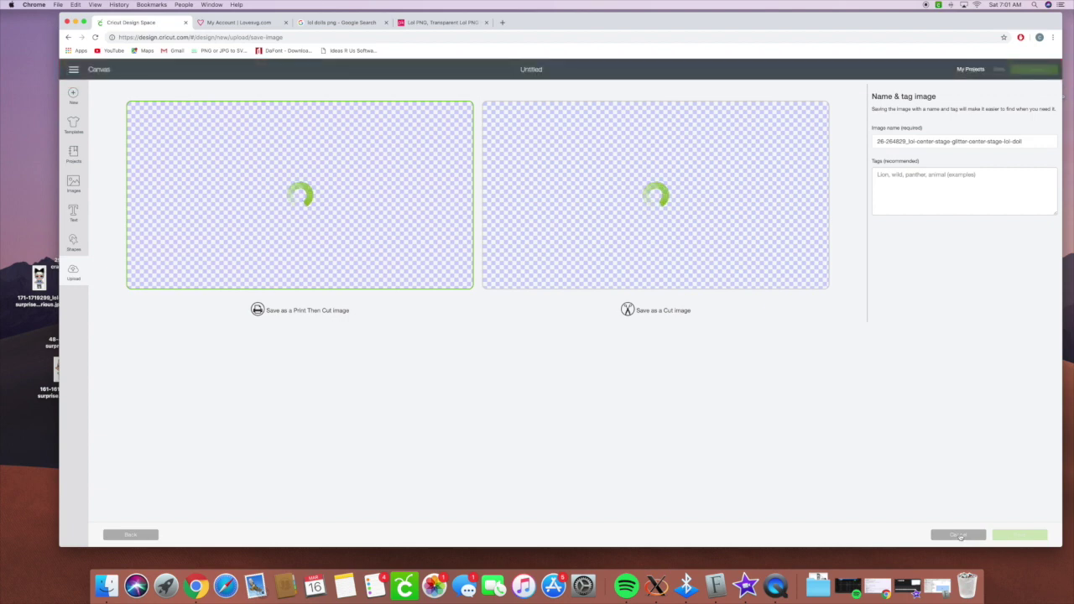
# Step: Go back and erase the pink doll's white background
pyautogui.click(128, 536)
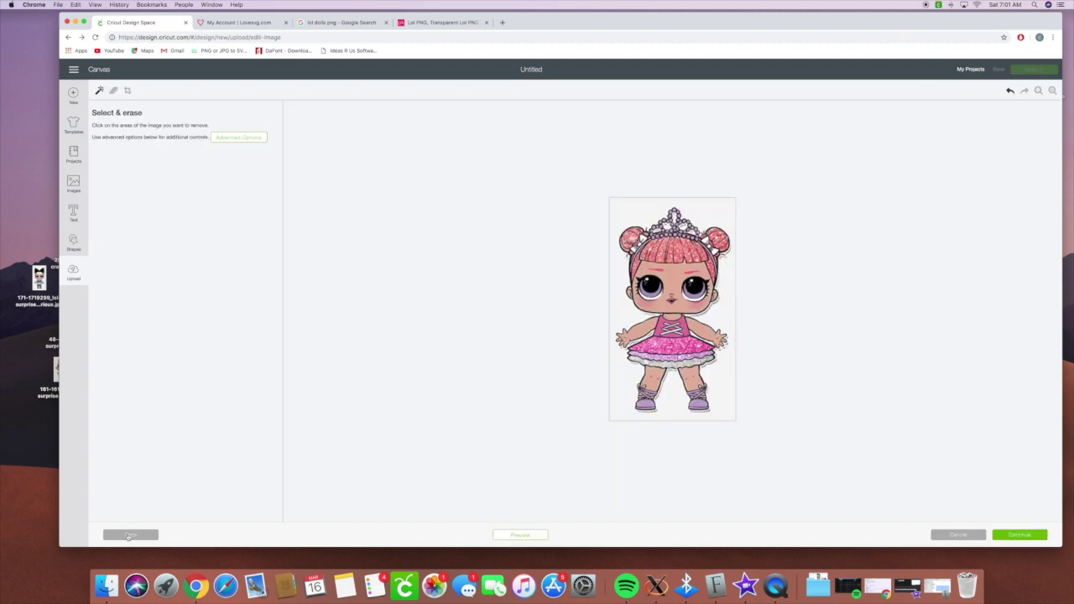
pyautogui.click(621, 297)
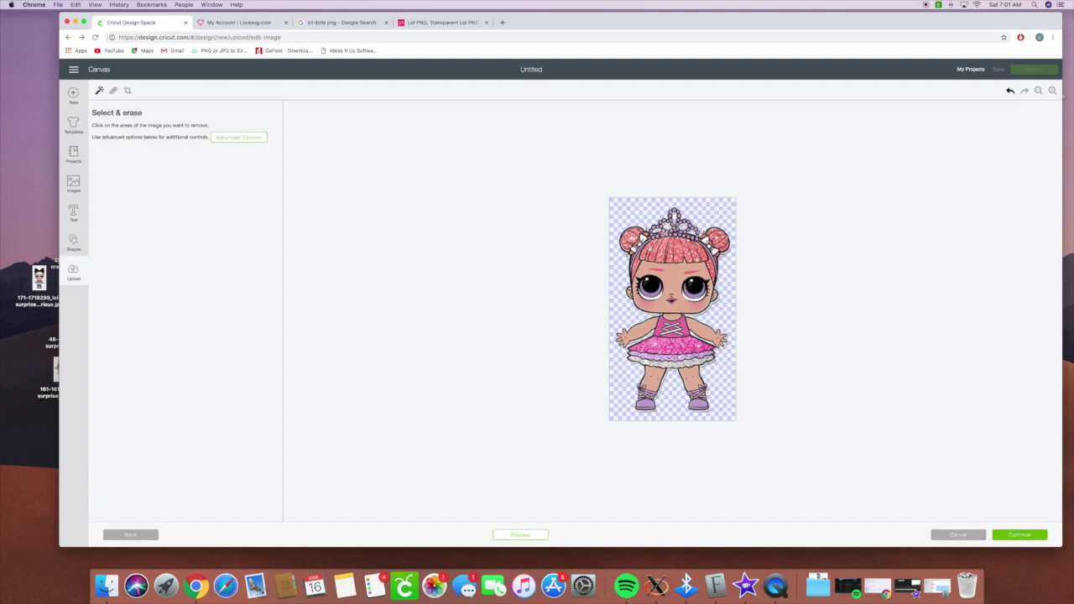
pyautogui.click(1028, 534)
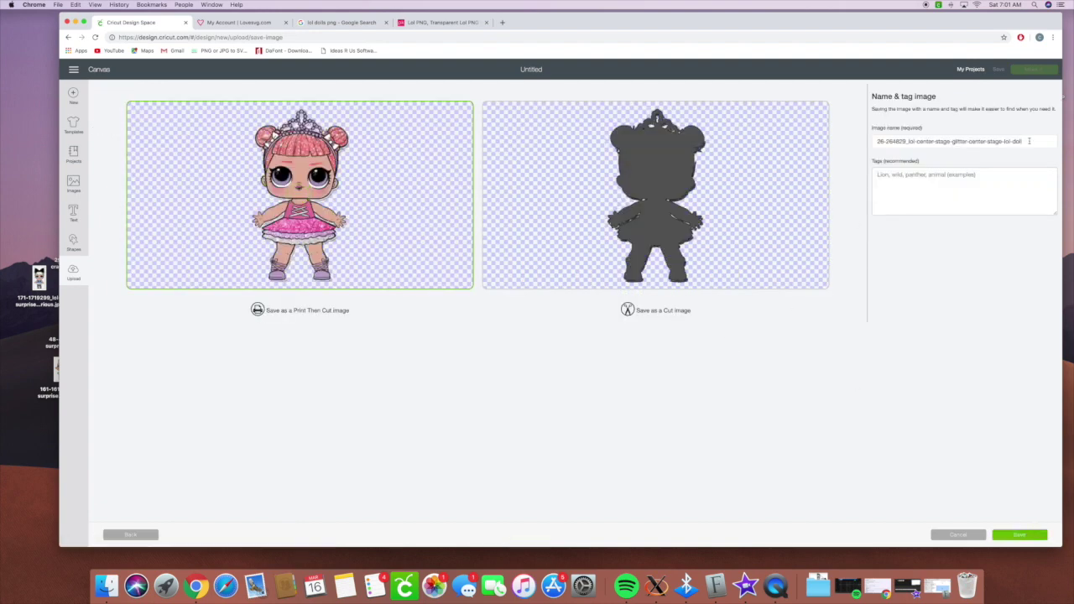
# Step: Name it 'LOL Doll', paste tags LOL, LOL DOLLS, dolls, and save as Print Then Cut
pyautogui.moveTo(1028, 141); pyautogui.dragTo(892, 136)
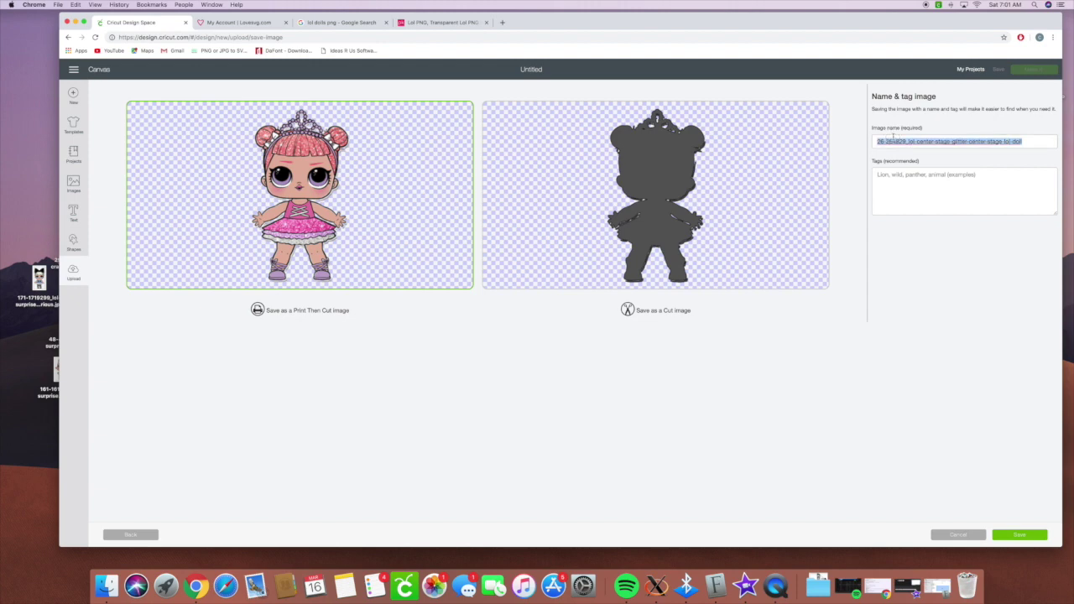
pyautogui.write('LOL Dol')
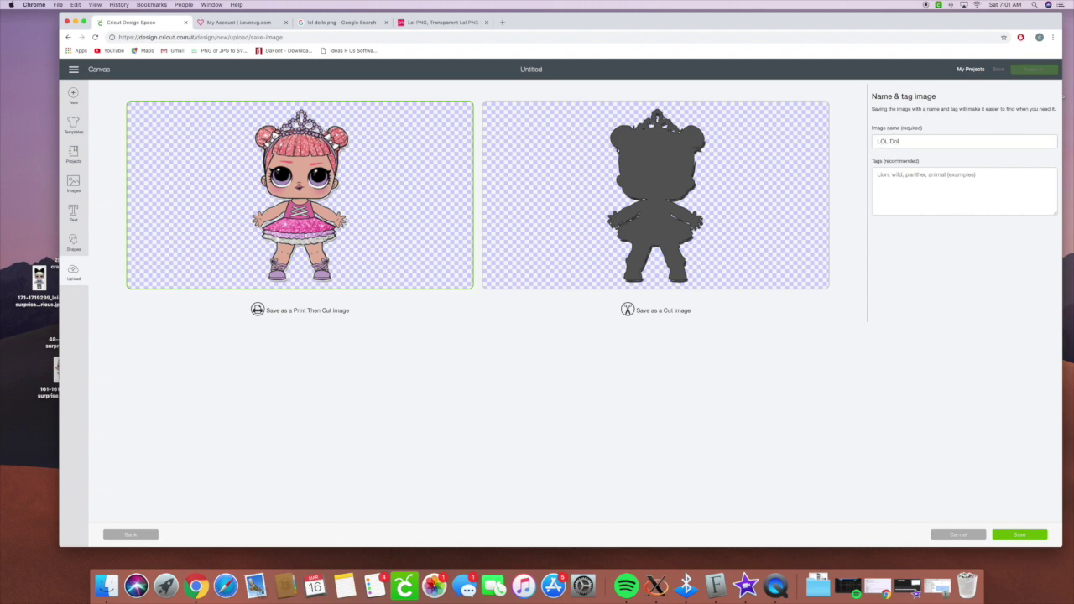
pyautogui.write('l')
pyautogui.press('Tab')
pyautogui.press('super+v')
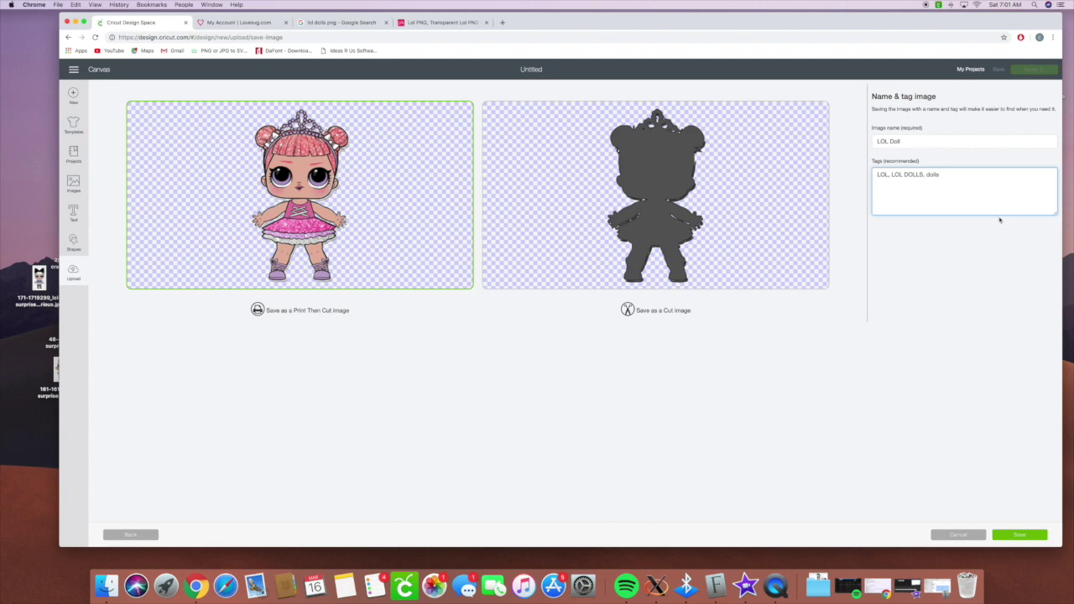
pyautogui.click(1036, 536)
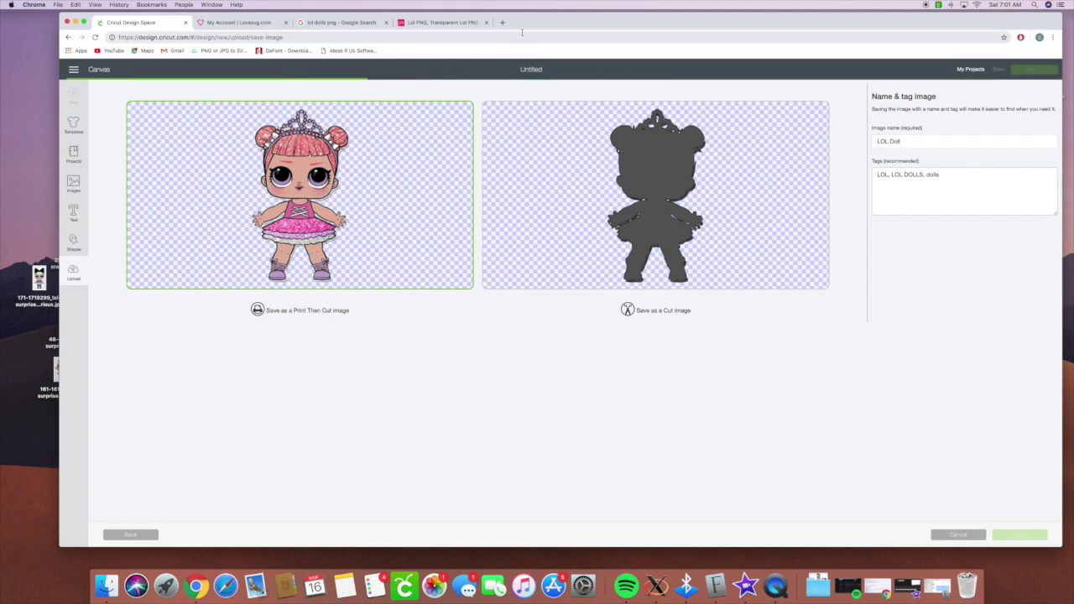
# Step: Upload the dark-haired doll as a Complex image and erase its white background
pyautogui.click(333, 266)
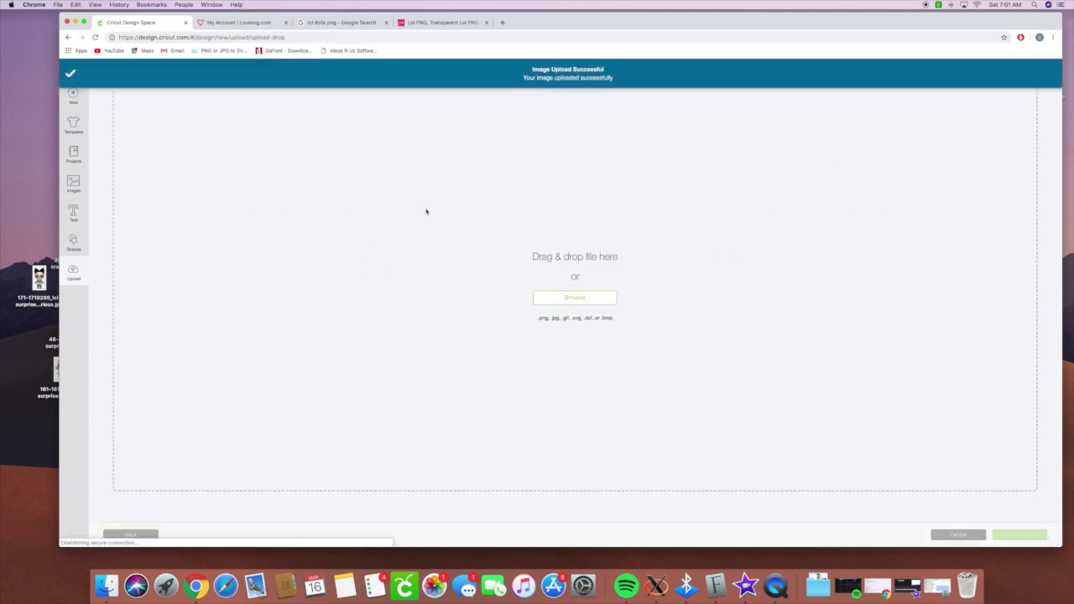
pyautogui.moveTo(554, 24); pyautogui.dragTo(614, 25)
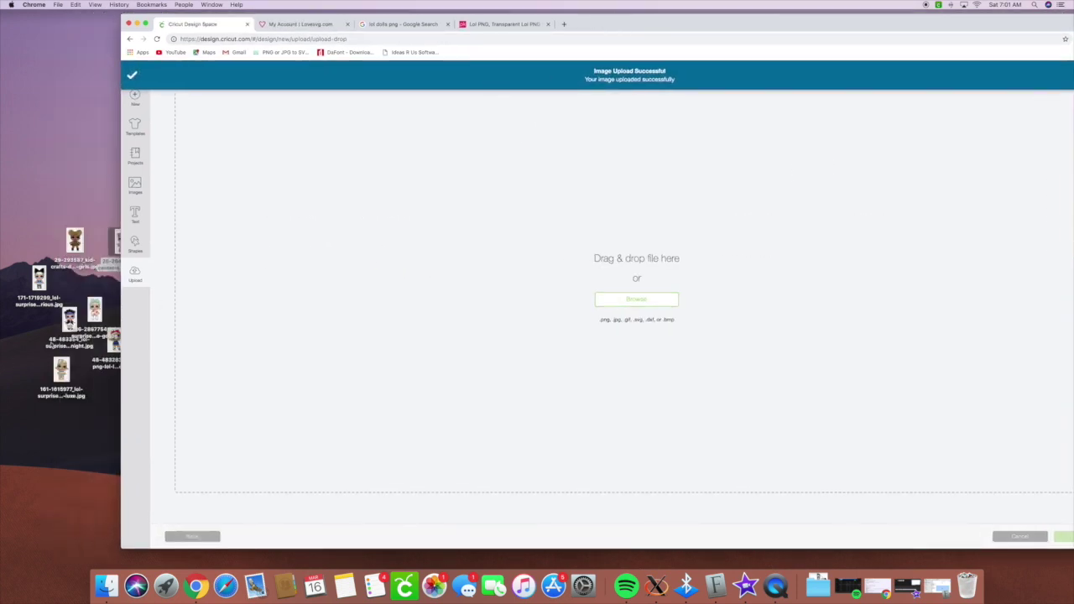
pyautogui.moveTo(69, 320); pyautogui.dragTo(453, 302)
pyautogui.click(747, 277)
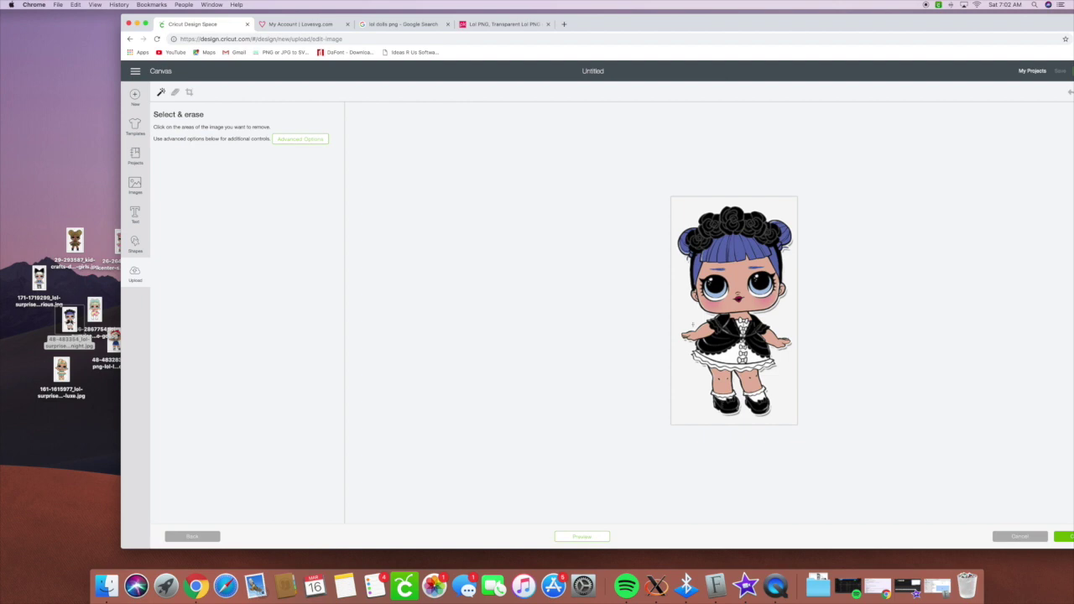
pyautogui.click(692, 312)
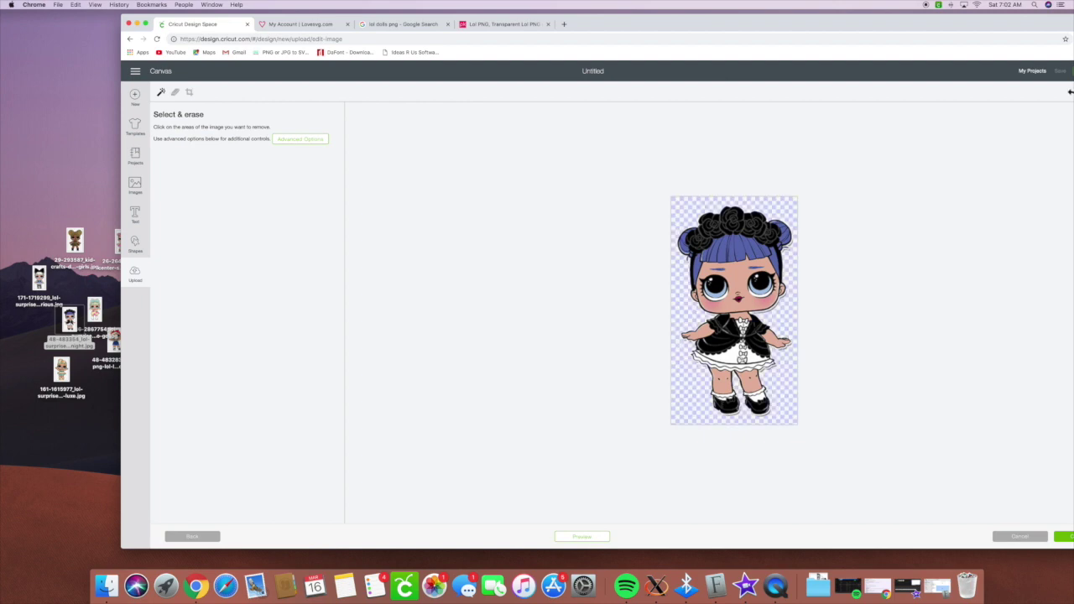
pyautogui.click(1066, 537)
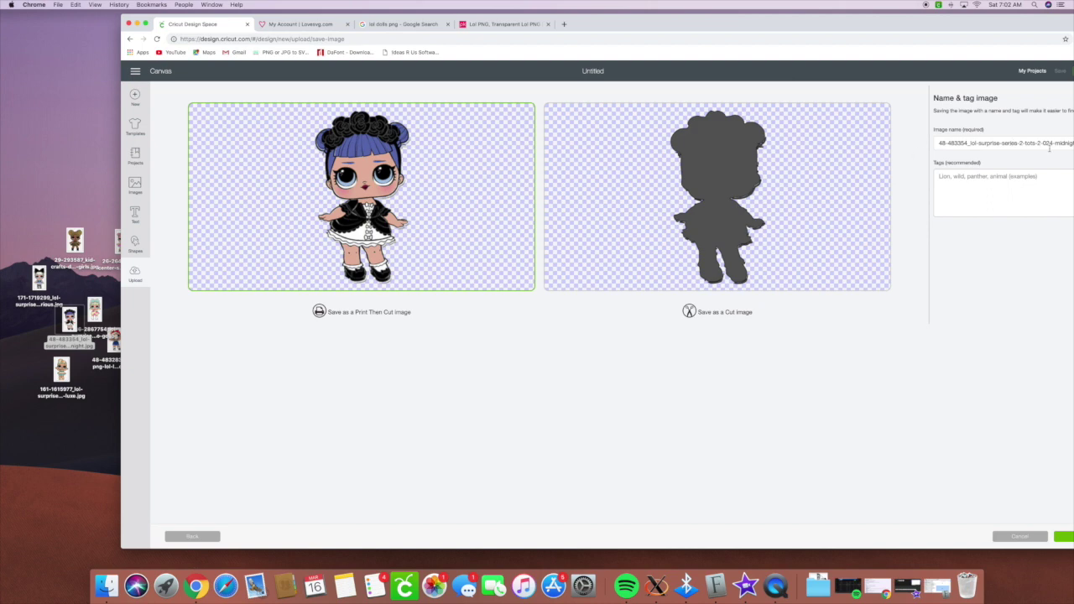
# Step: Rename the image 'Midnight', paste the LOL tags, and save it
pyautogui.moveTo(936, 23); pyautogui.dragTo(895, 18)
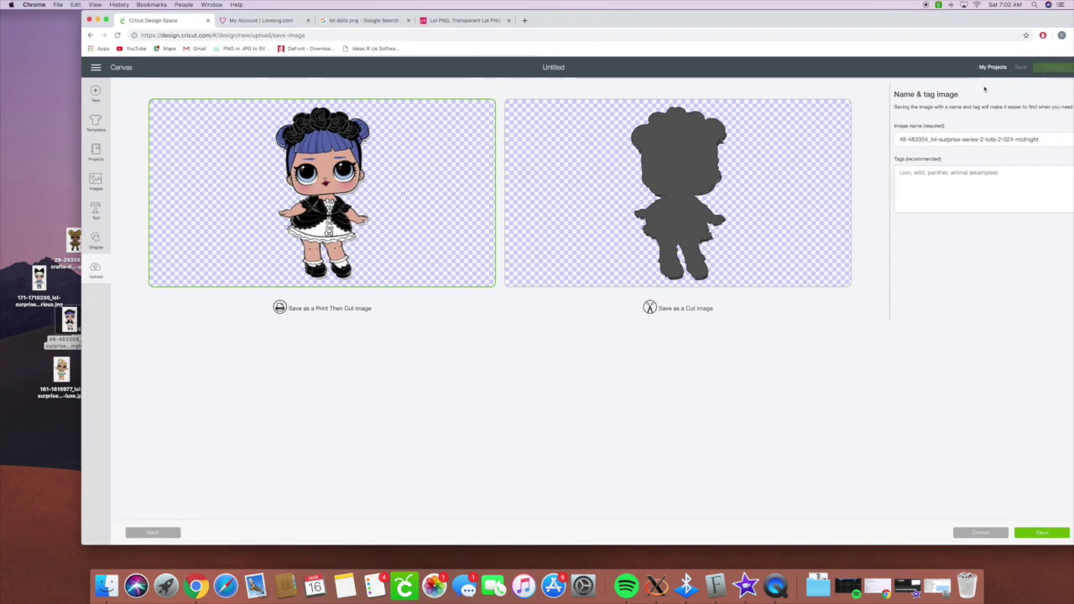
pyautogui.tripleClick(1042, 141)
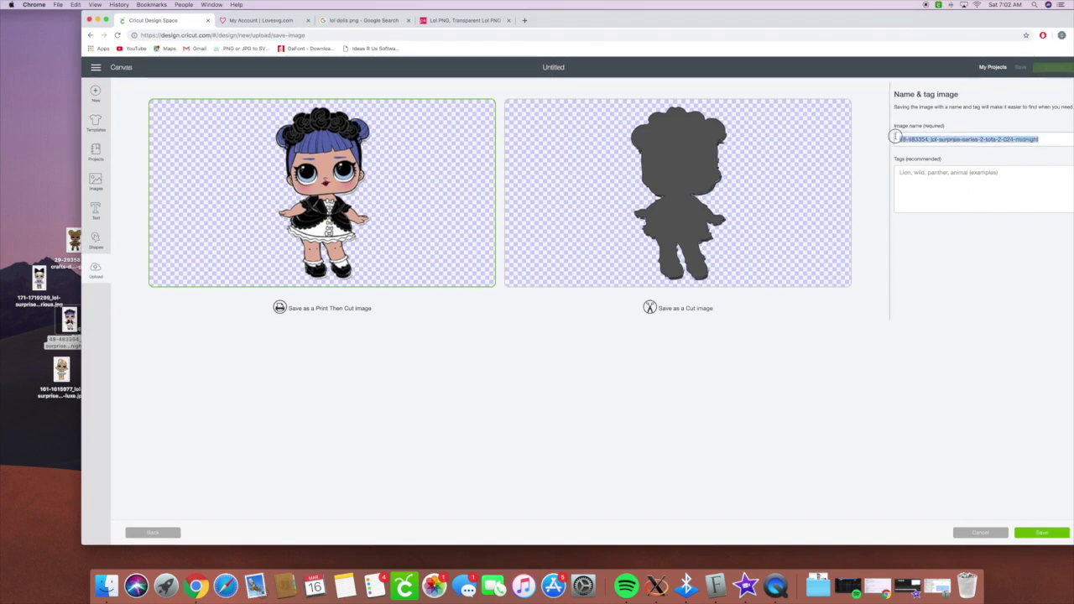
pyautogui.write('M')
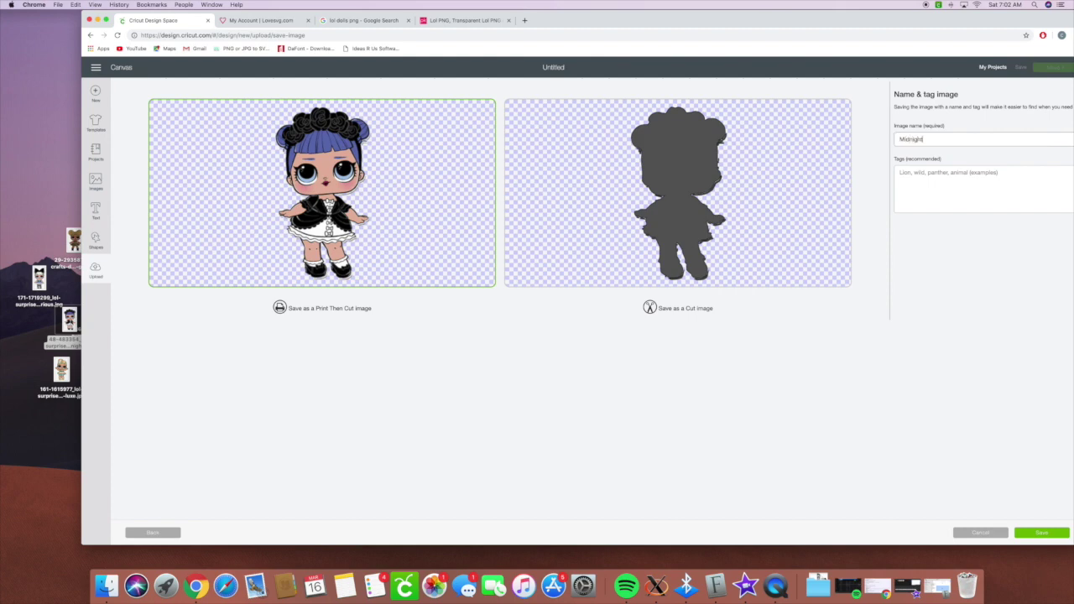
pyautogui.write('idnight')
pyautogui.press('Tab')
pyautogui.write('LOL, LOL DOLLS, dolls')
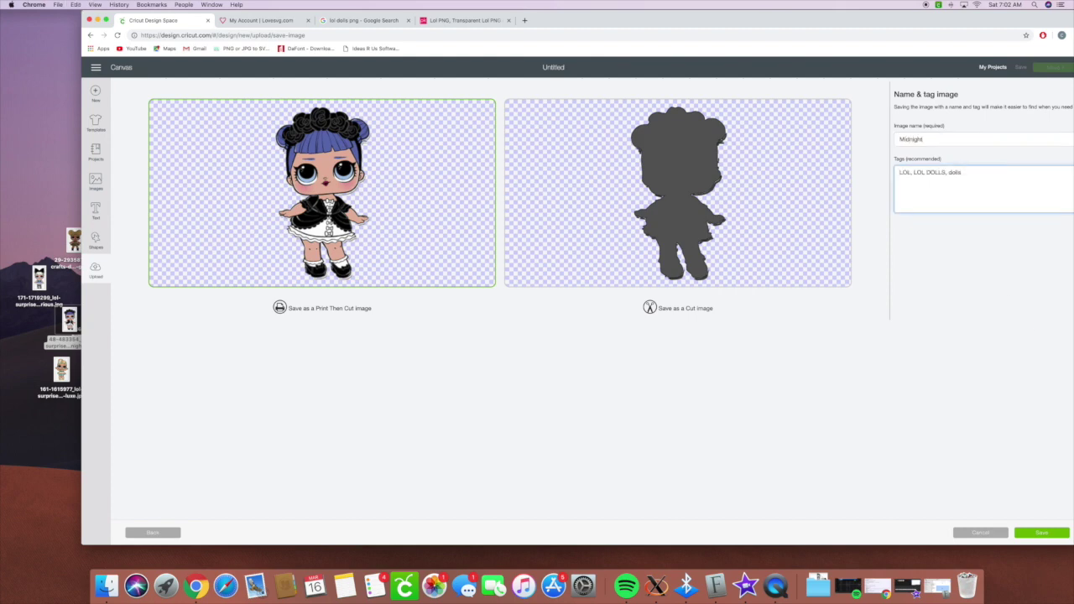
pyautogui.click(1053, 533)
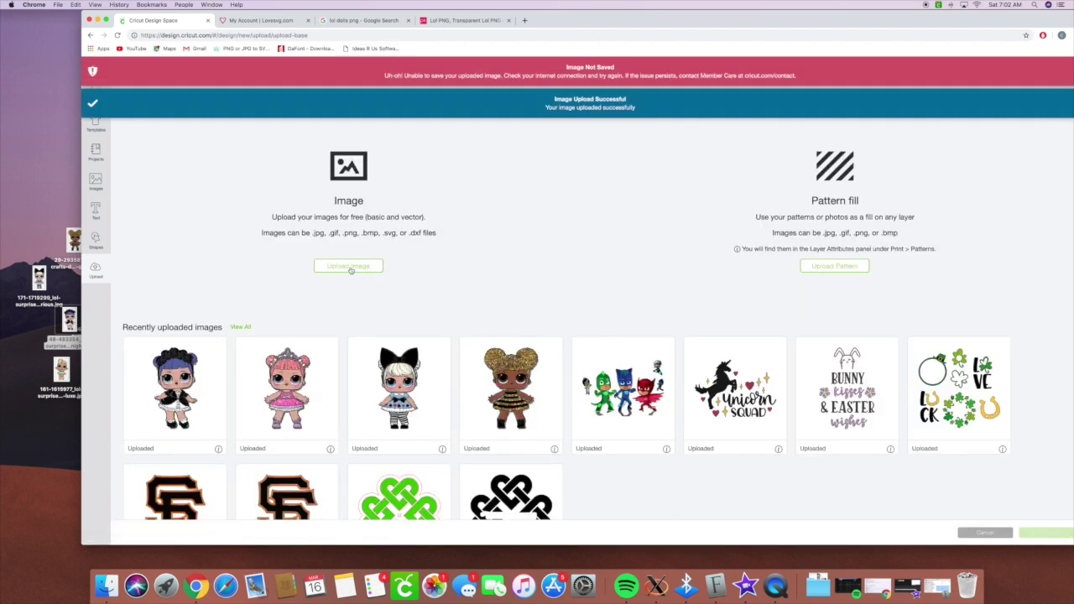
pyautogui.click(348, 266)
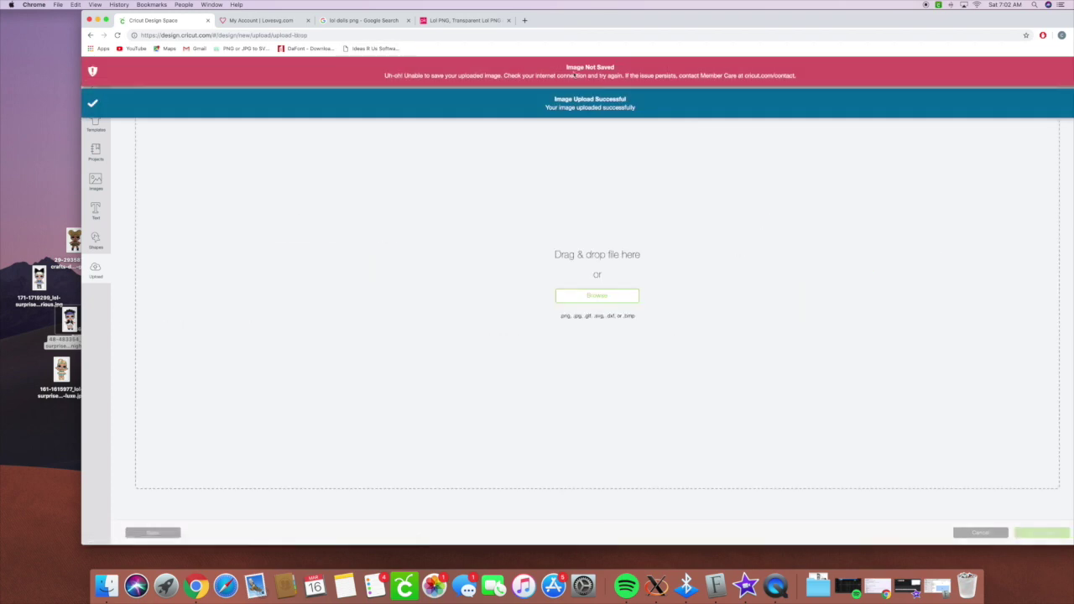
# Step: Upload the blonde doll in the teal and gold outfit as a Complex image and remove its background
pyautogui.moveTo(63, 382); pyautogui.dragTo(349, 341)
pyautogui.click(712, 272)
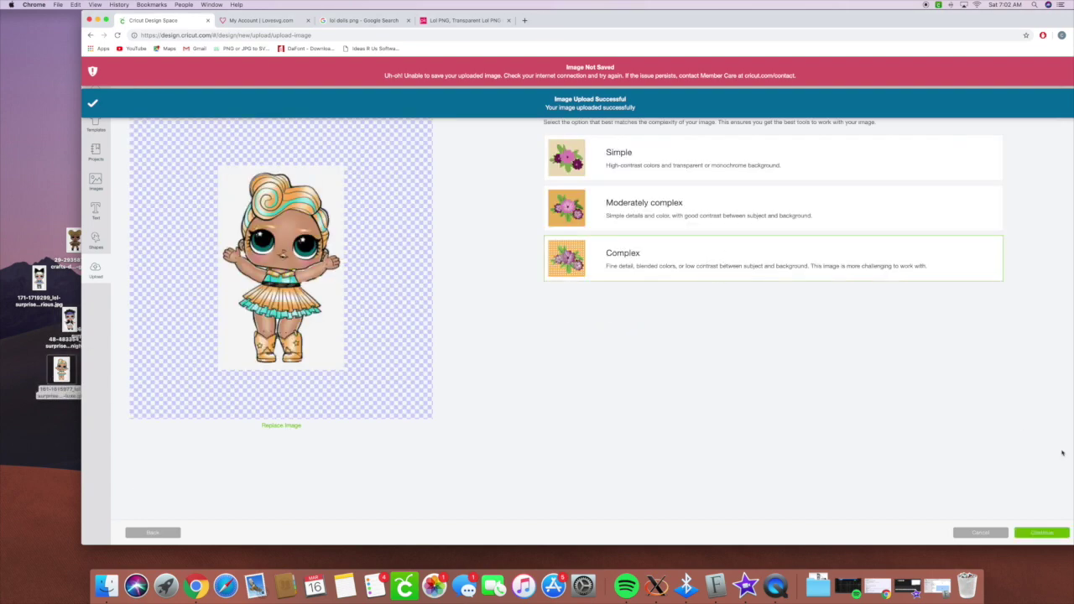
pyautogui.click(1048, 534)
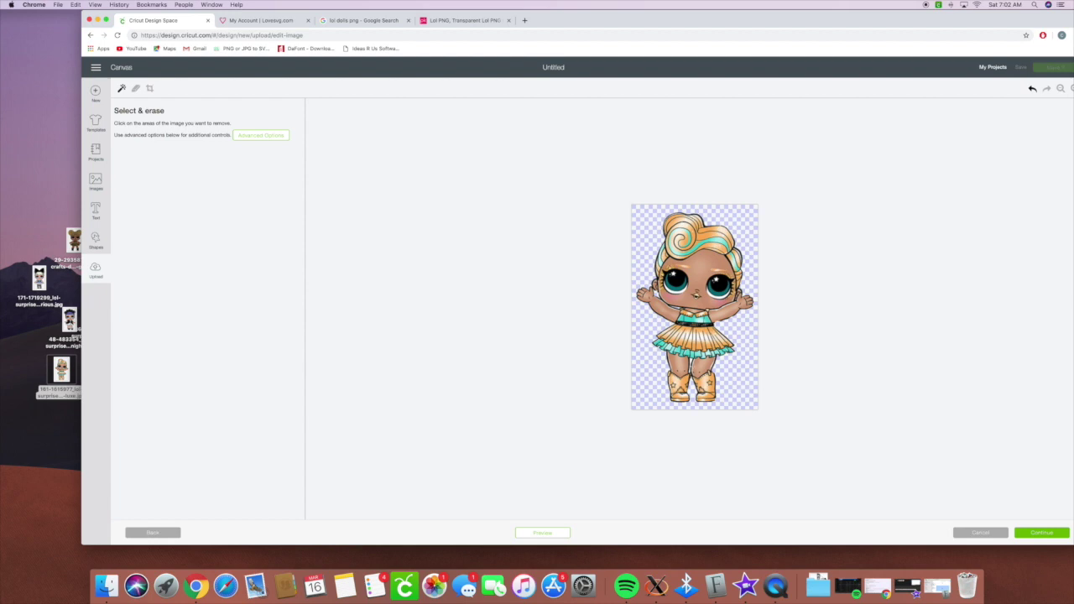
pyautogui.click(1041, 533)
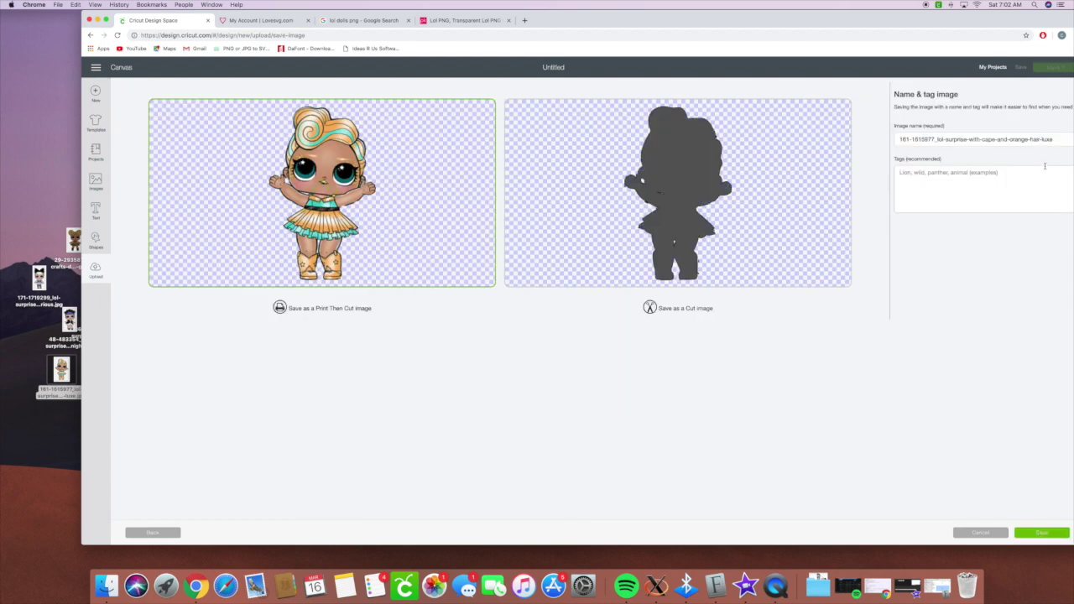
# Step: Save the doll as 'Orange' with the tags LOL, LOL DOLLS, dolls
pyautogui.moveTo(1059, 139); pyautogui.dragTo(894, 139)
pyautogui.write('Ol')
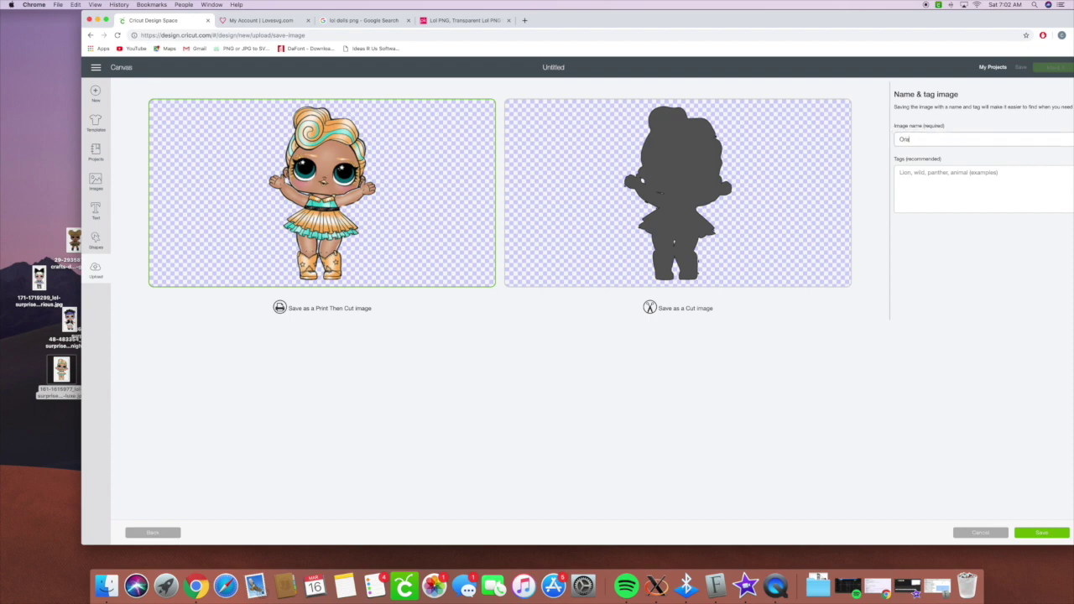
pyautogui.click(899, 172)
pyautogui.write('LOL, LOL DOLLS, dolls')
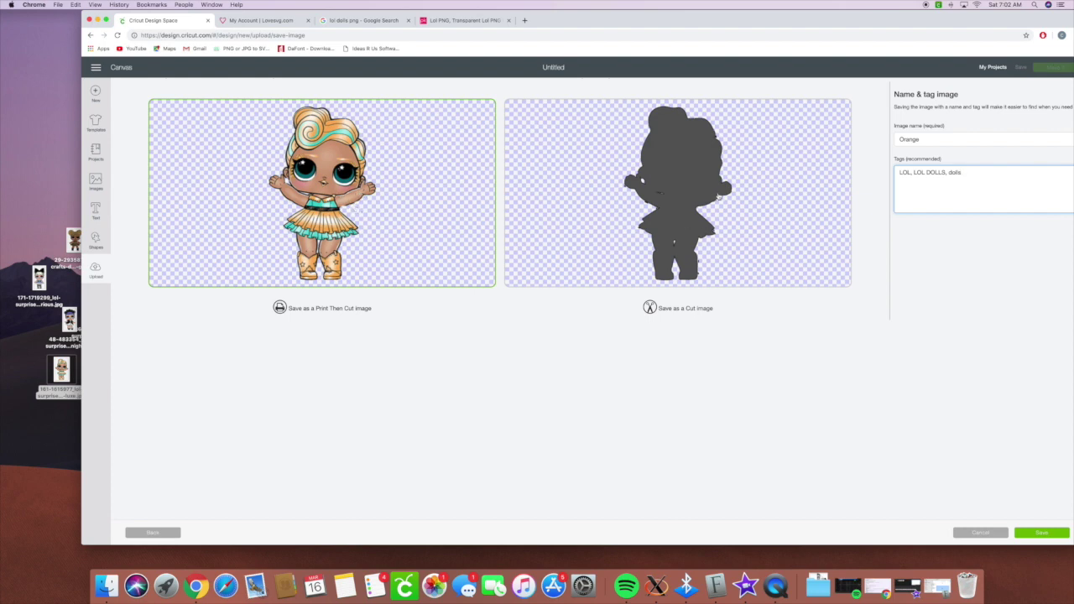
pyautogui.click(1050, 533)
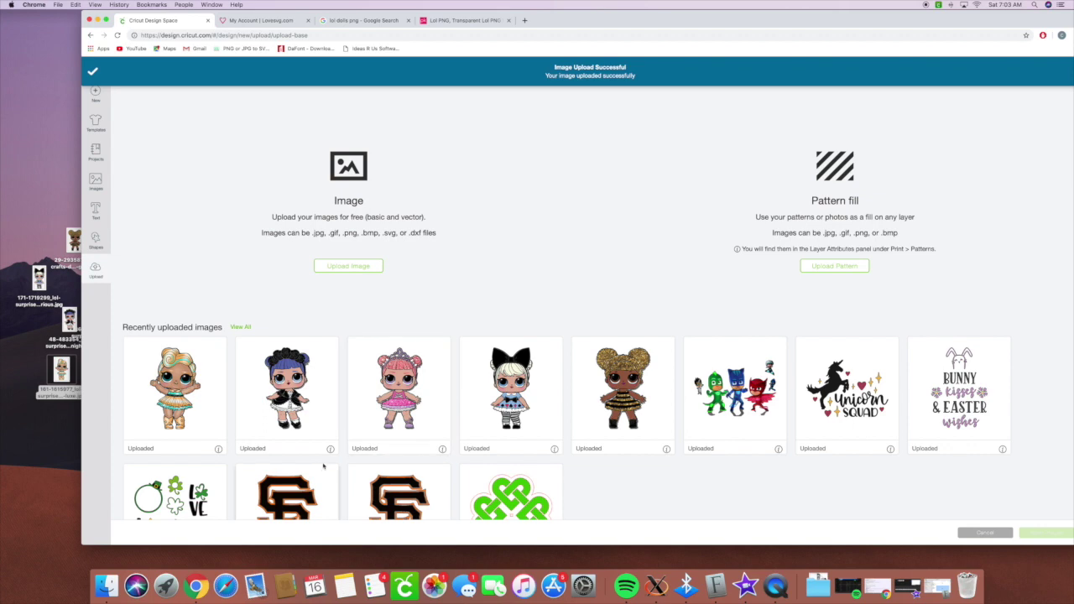
# Step: Insert the gold glitter, black-bow and pink doll uploads onto the canvas alongside the others
pyautogui.click(628, 394)
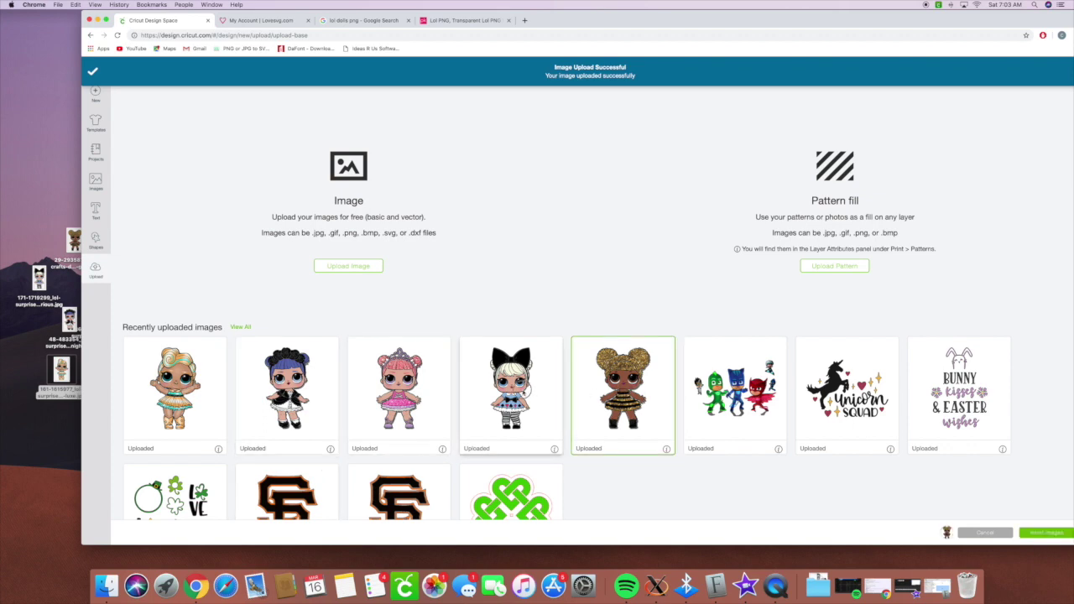
pyautogui.click(524, 390)
pyautogui.click(398, 390)
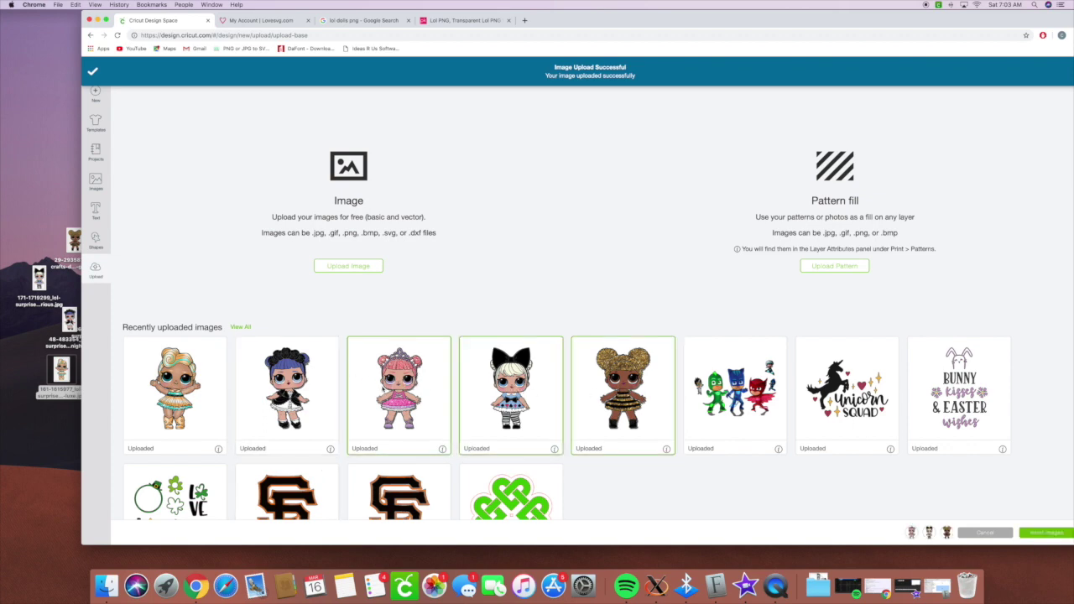
pyautogui.click(1045, 531)
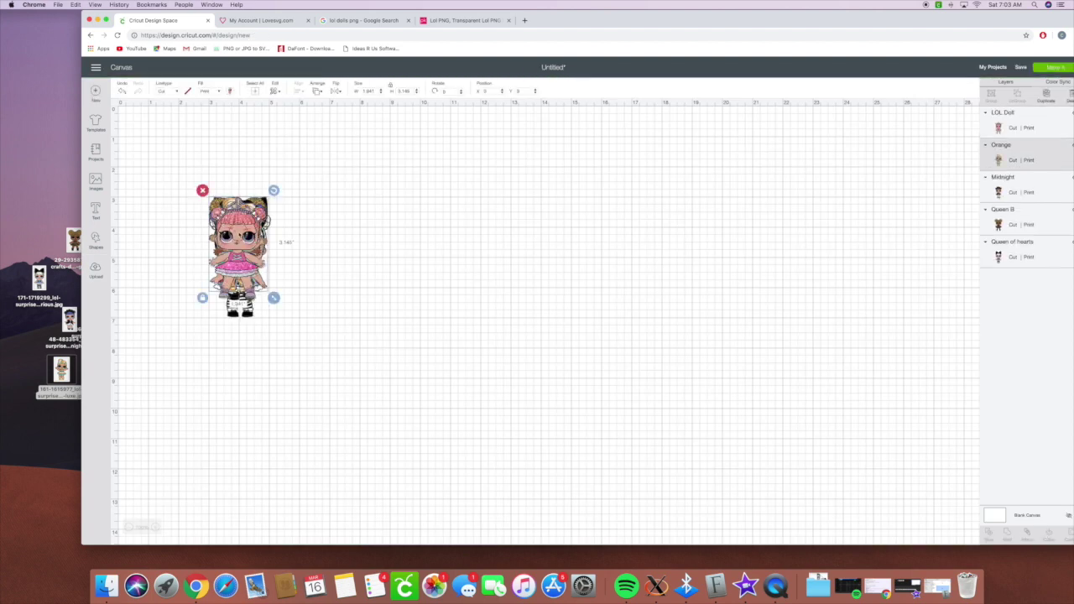
# Step: Arrange the dolls in one row: Queen B, pink doll, Orange, Queen of hearts, then Midnight
pyautogui.moveTo(242, 237); pyautogui.dragTo(378, 314)
pyautogui.moveTo(244, 256); pyautogui.dragTo(430, 331)
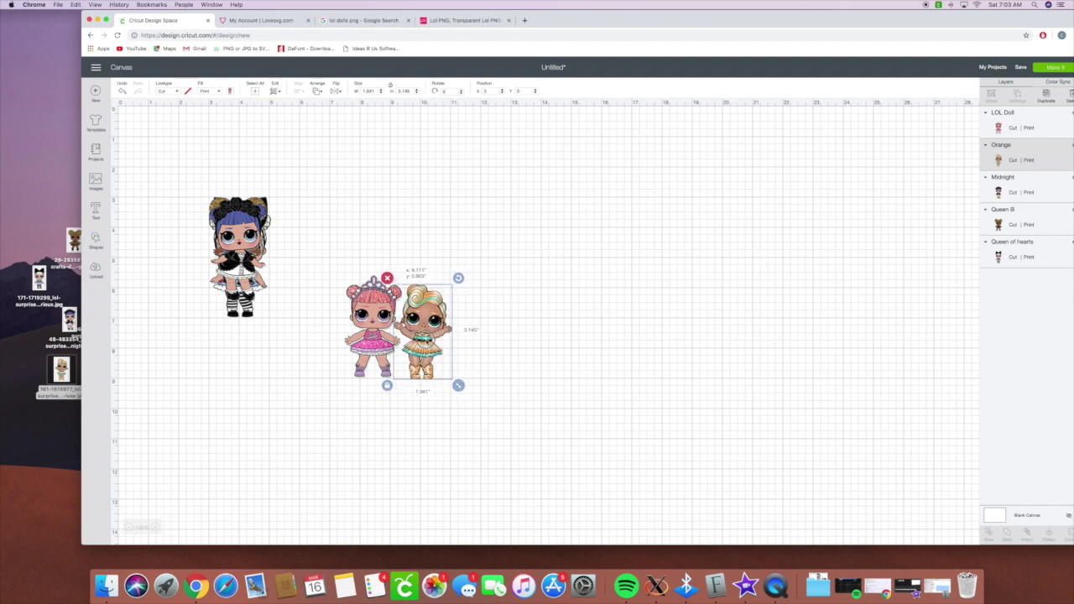
pyautogui.moveTo(242, 252); pyautogui.dragTo(484, 322)
pyautogui.moveTo(225, 220); pyautogui.dragTo(301, 292)
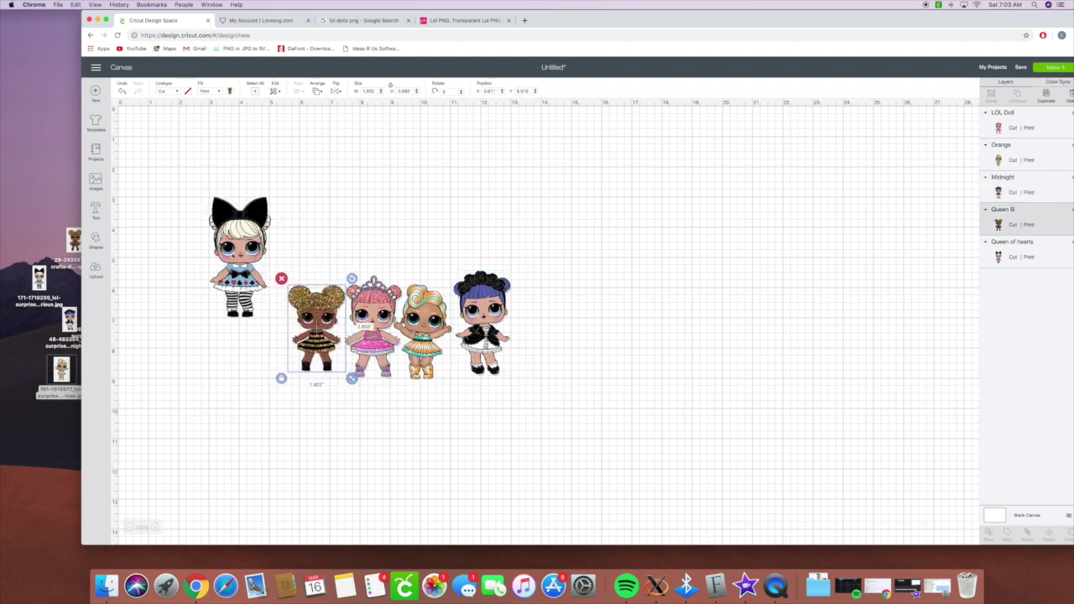
pyautogui.moveTo(239, 252); pyautogui.dragTo(542, 312)
pyautogui.moveTo(476, 340); pyautogui.dragTo(627, 348)
pyautogui.moveTo(553, 340); pyautogui.dragTo(487, 339)
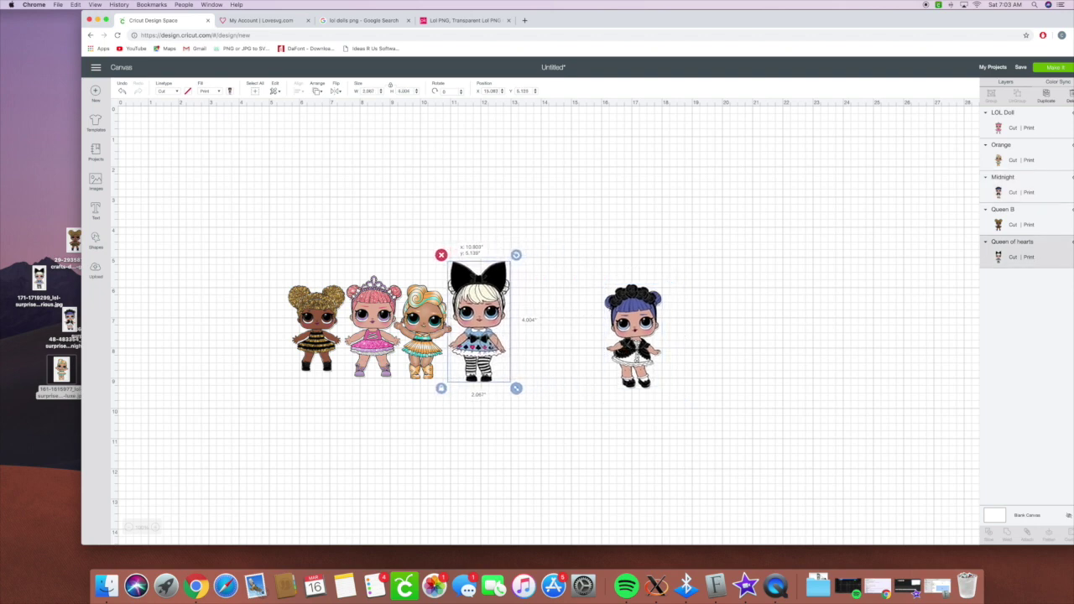
pyautogui.click(663, 367)
pyautogui.moveTo(633, 356); pyautogui.dragTo(536, 346)
# Step: Flatten all five dolls together and shift the row up and to the right
pyautogui.click(672, 363)
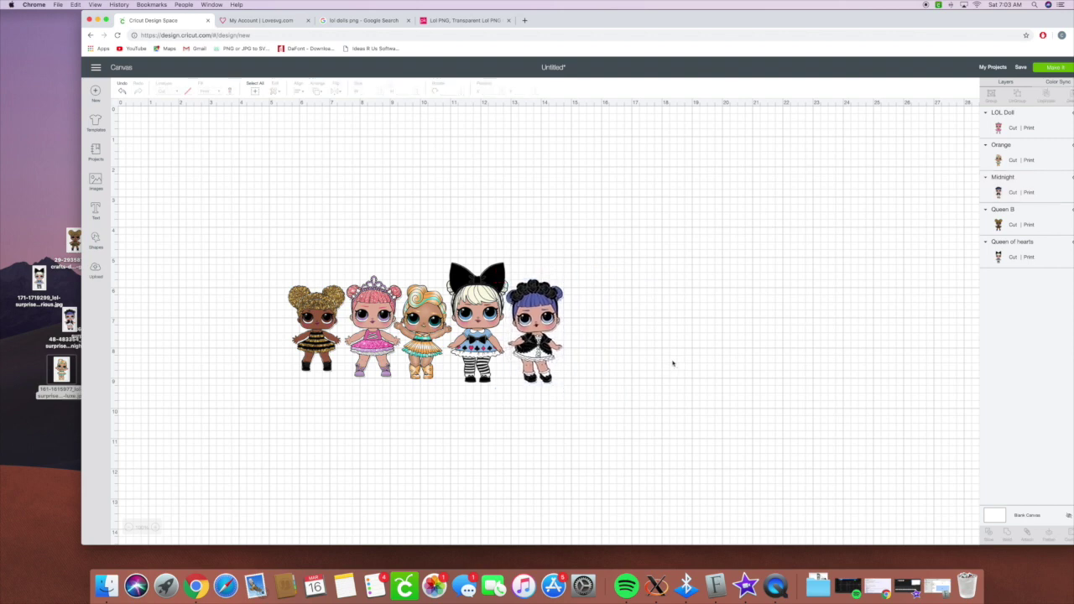
pyautogui.click(533, 336)
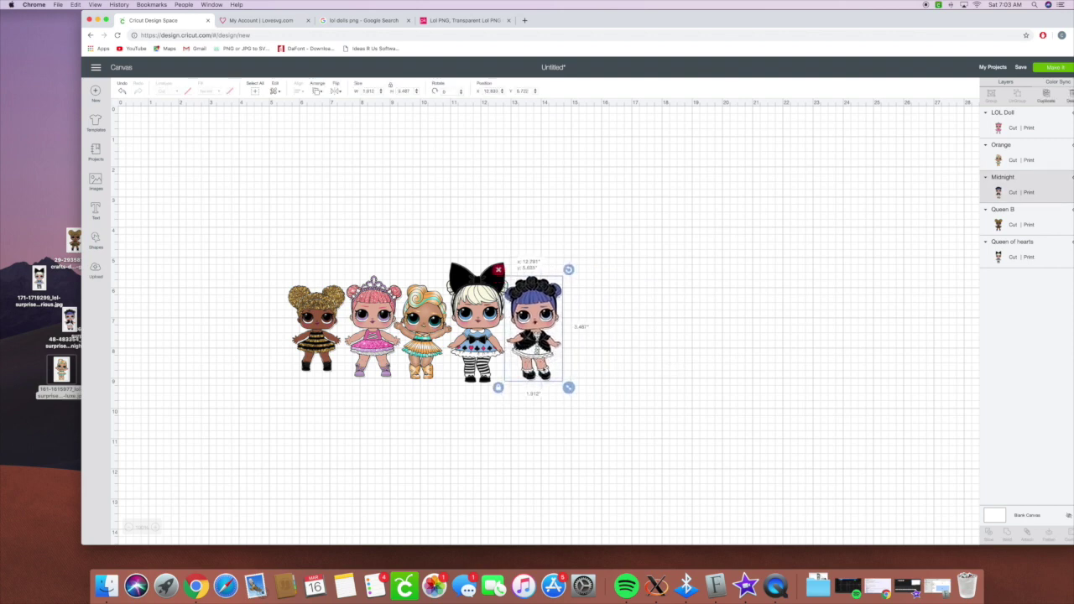
pyautogui.click(663, 352)
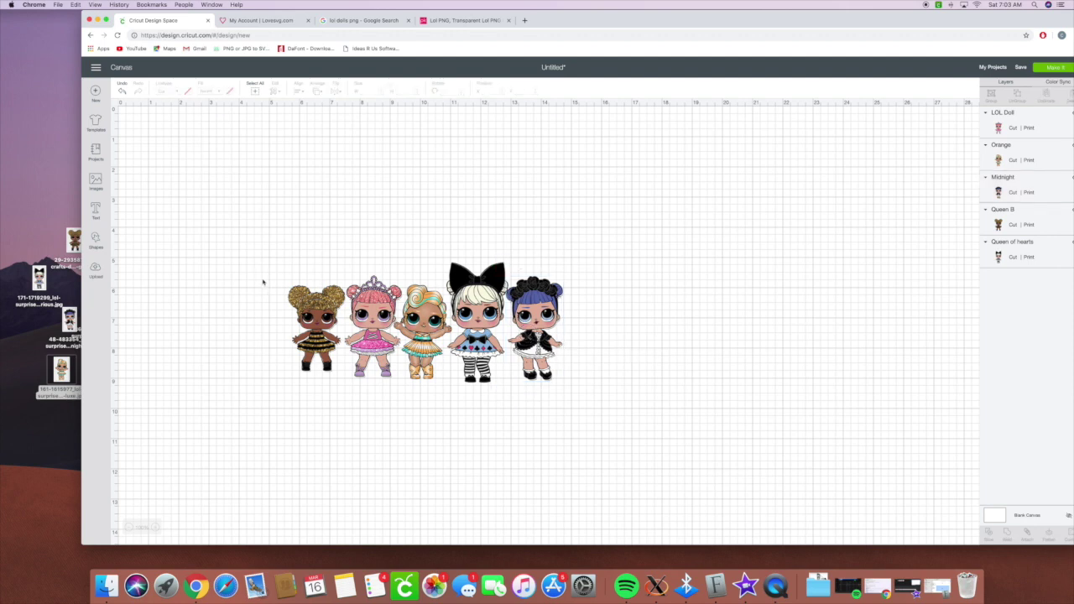
pyautogui.moveTo(263, 280); pyautogui.dragTo(635, 453)
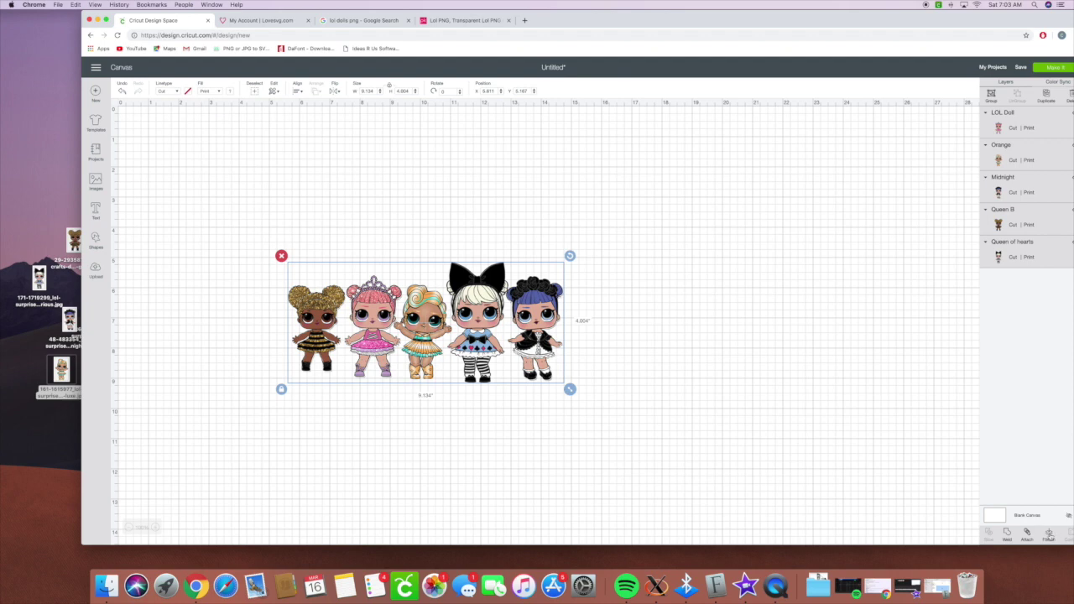
pyautogui.click(1049, 536)
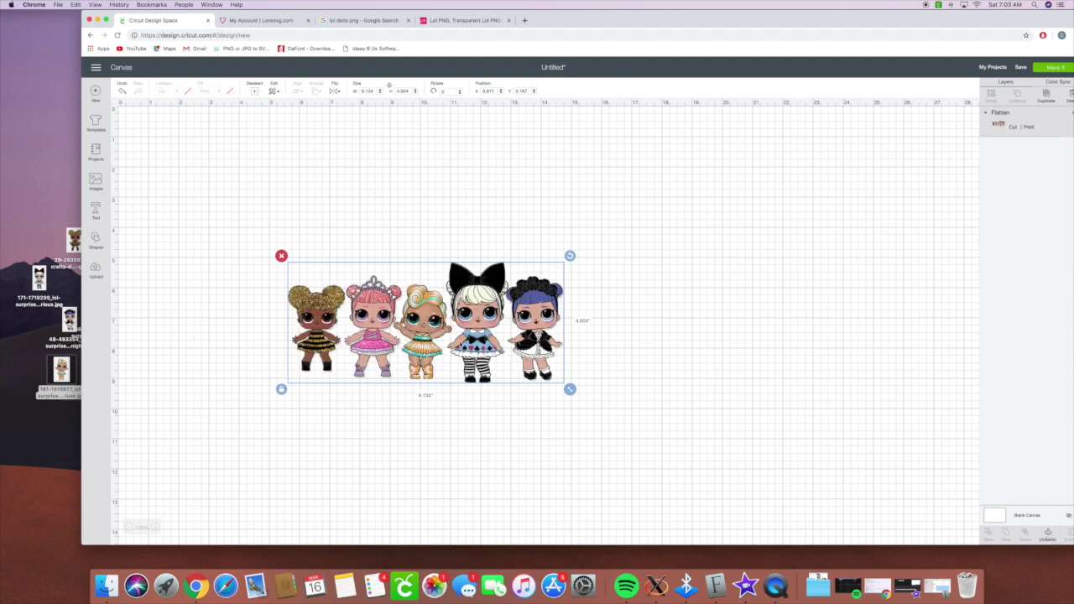
pyautogui.moveTo(425, 322); pyautogui.dragTo(456, 265)
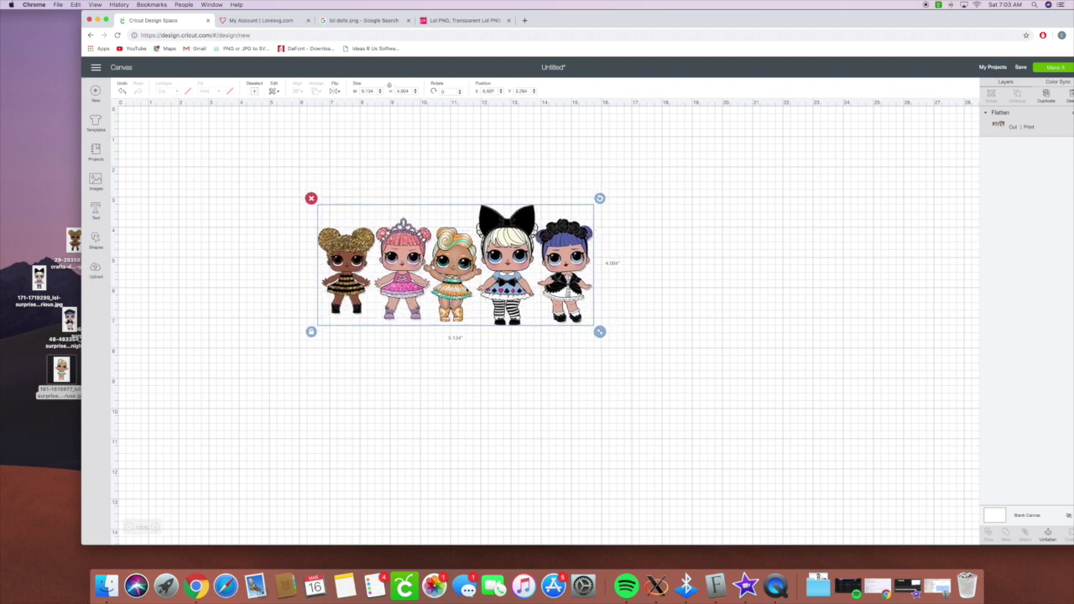
# Step: Unflatten the dolls into separate layers and enlarge the gold Queen B doll
pyautogui.click(1048, 536)
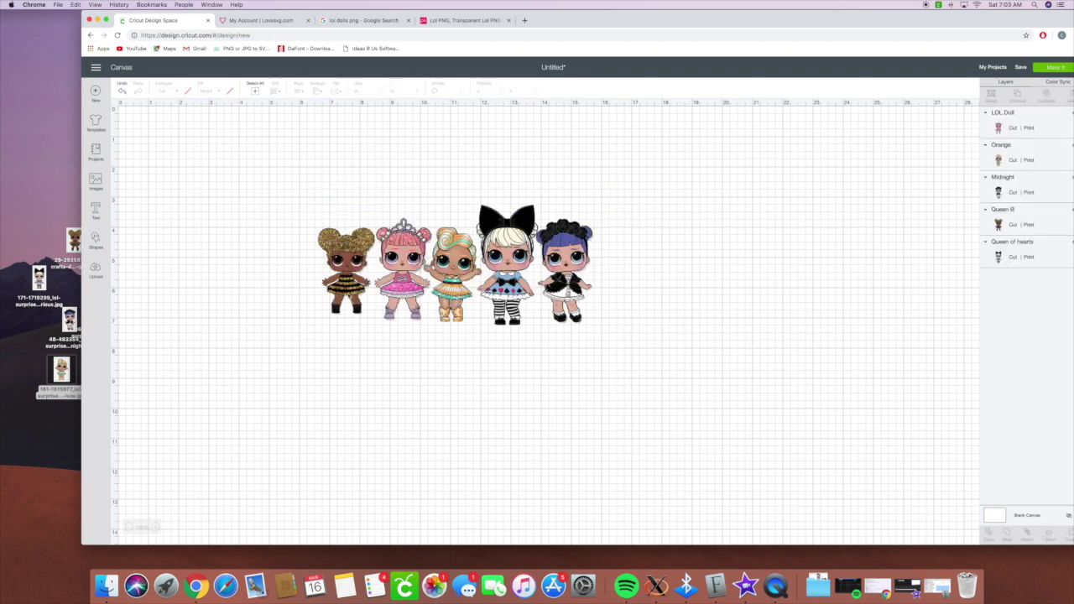
pyautogui.click(352, 297)
pyautogui.moveTo(382, 320); pyautogui.dragTo(396, 336)
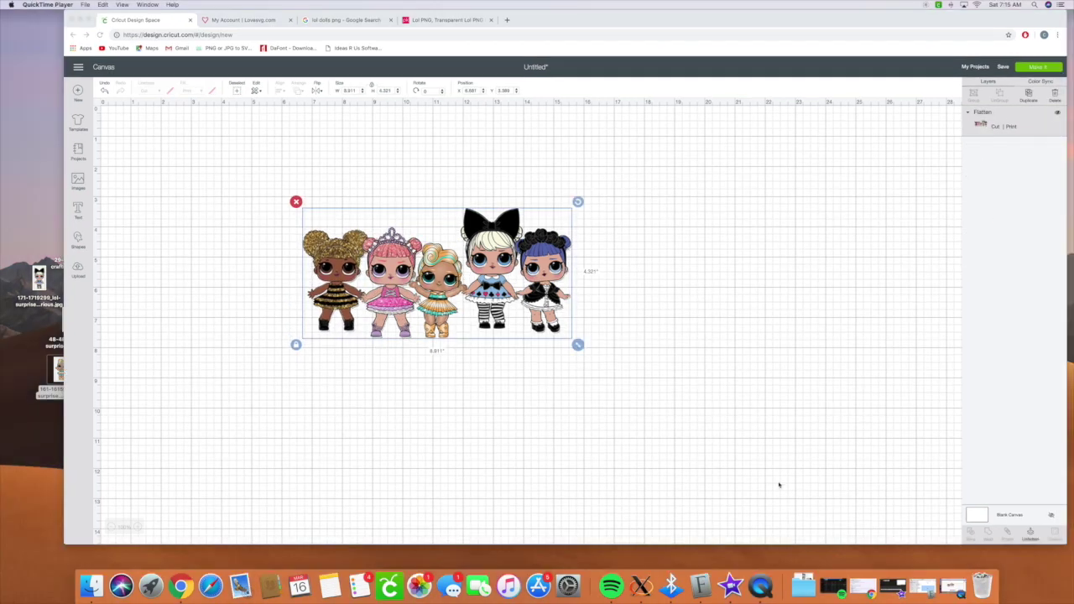
# Step: Enlarge Orange slightly and shift Queen of hearts left so the dolls hold hands
pyautogui.click(1030, 537)
pyautogui.click(1030, 538)
pyautogui.click(440, 295)
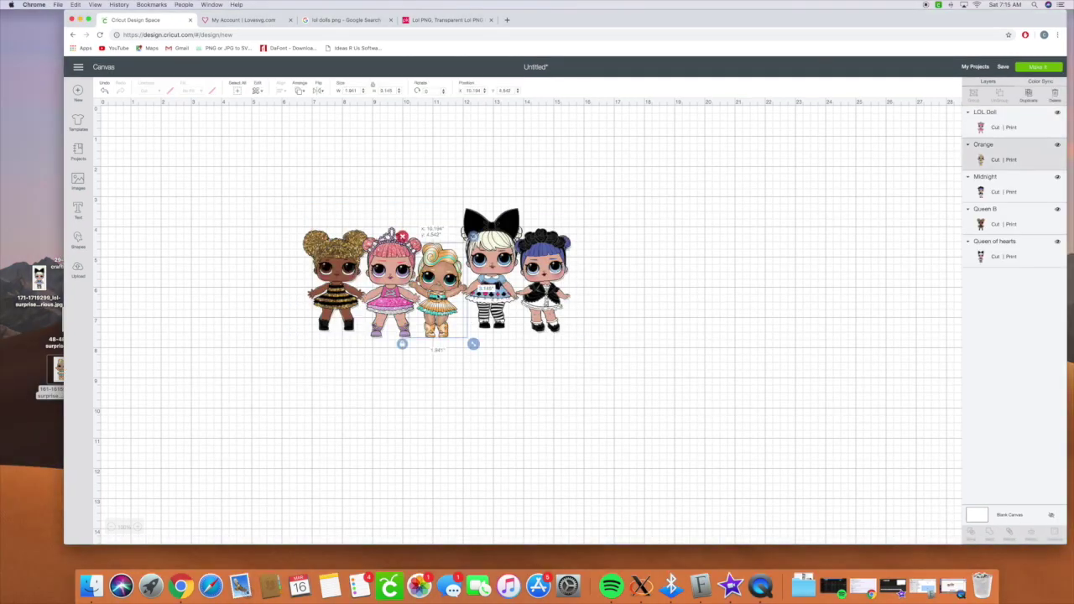
pyautogui.moveTo(473, 343); pyautogui.dragTo(471, 345)
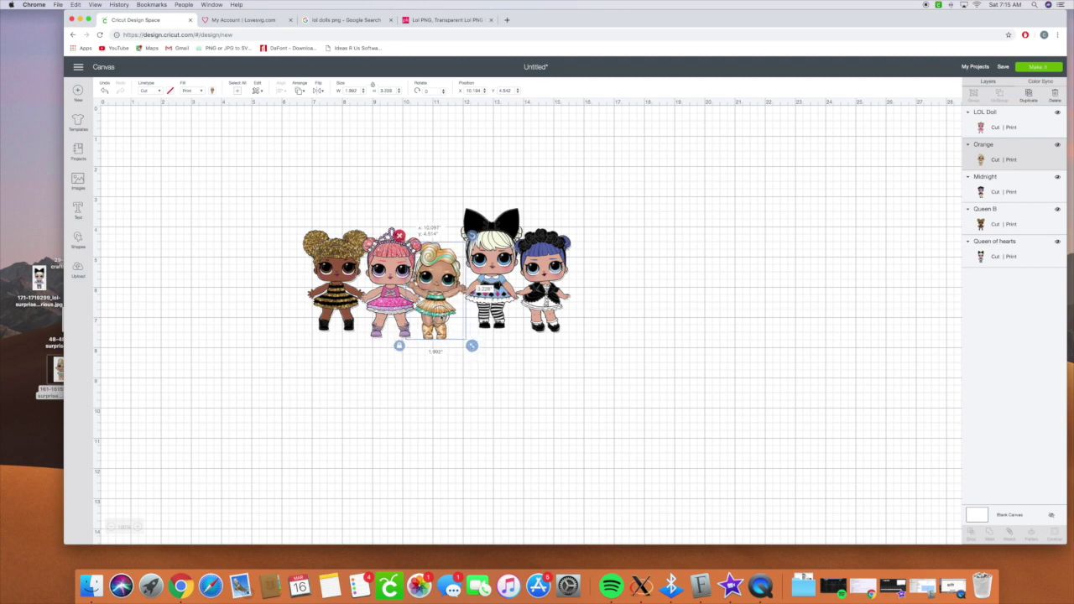
pyautogui.click(491, 269)
pyautogui.moveTo(491, 269); pyautogui.dragTo(528, 292)
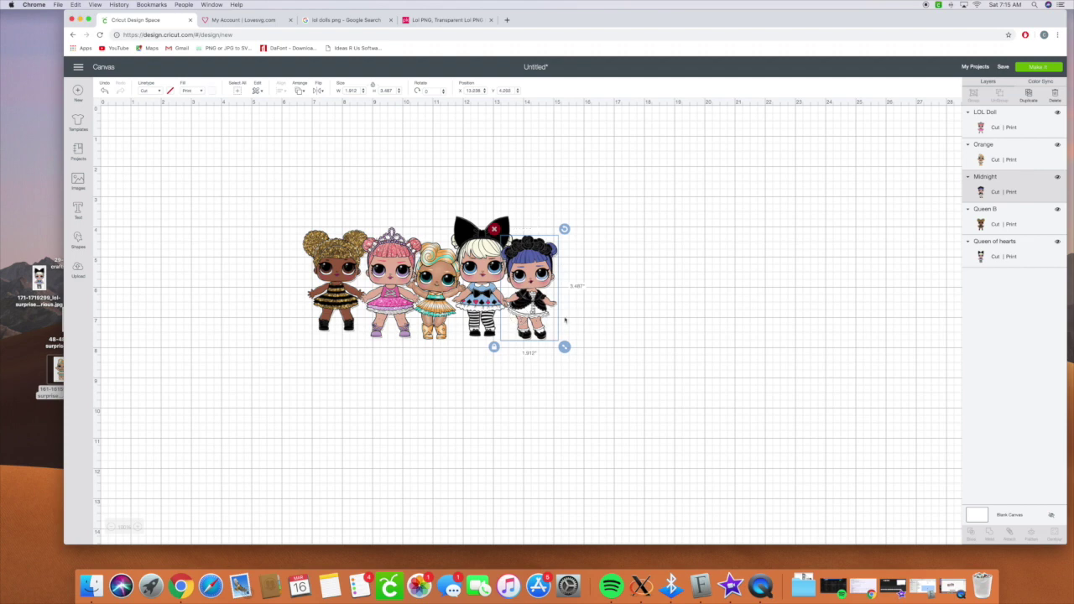
# Step: Flatten all five dolls into one print-then-cut image and nudge it into place
pyautogui.moveTo(283, 222); pyautogui.dragTo(623, 412)
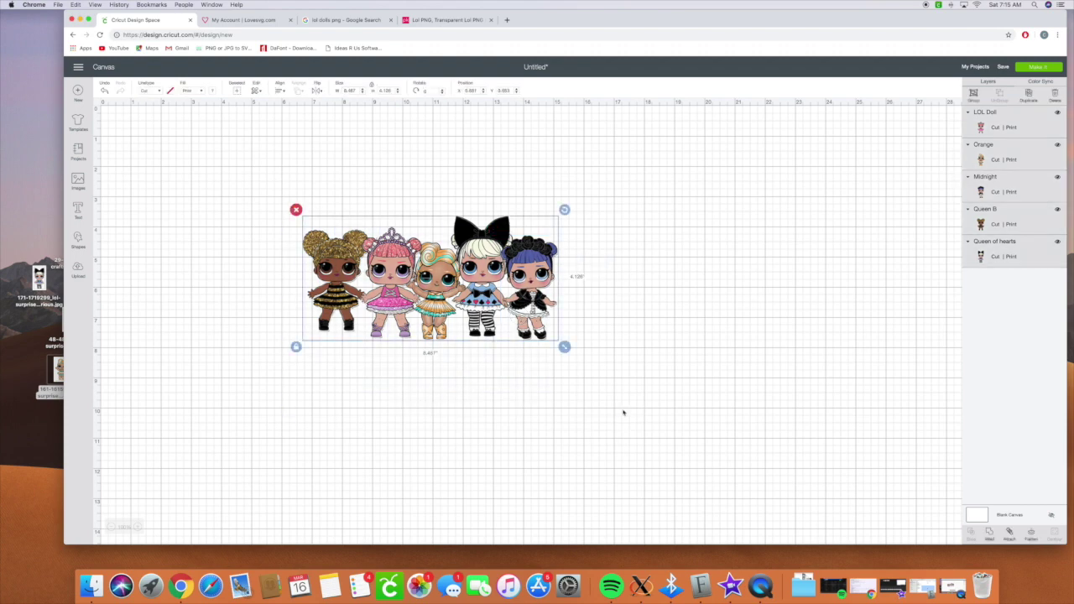
pyautogui.click(1031, 535)
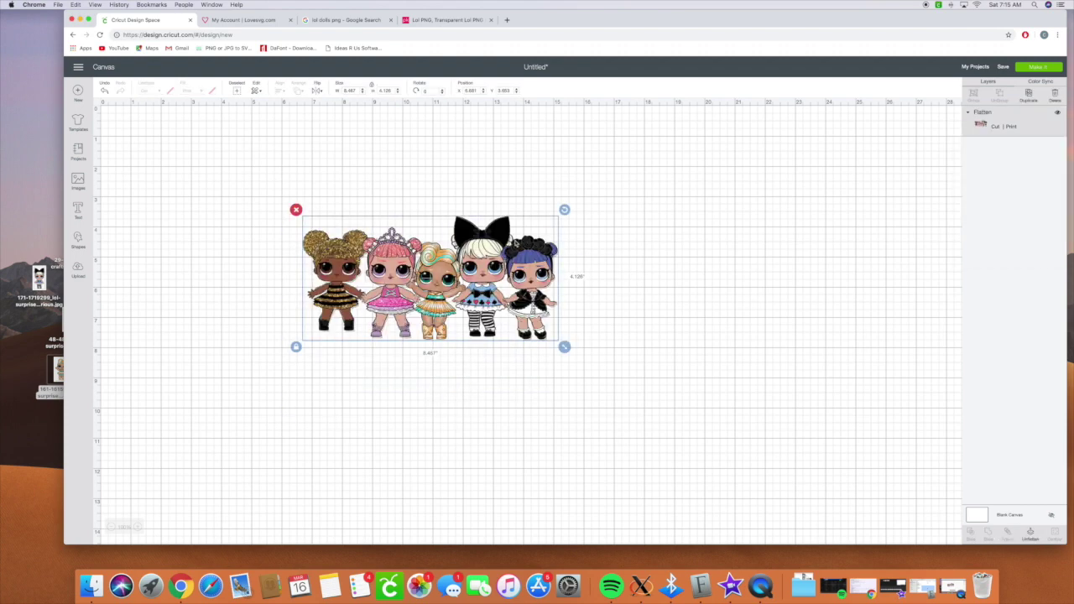
pyautogui.moveTo(513, 243)
pyautogui.mouseDown()
pyautogui.moveTo(504, 222)
pyautogui.moveTo(520, 245)
pyautogui.mouseUp()
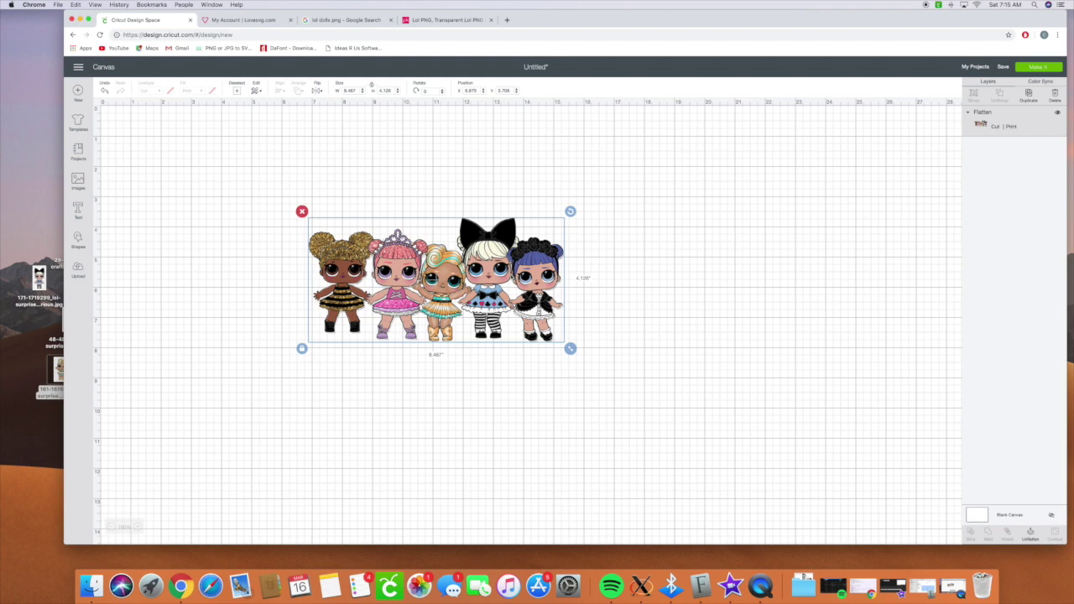
pyautogui.click(606, 271)
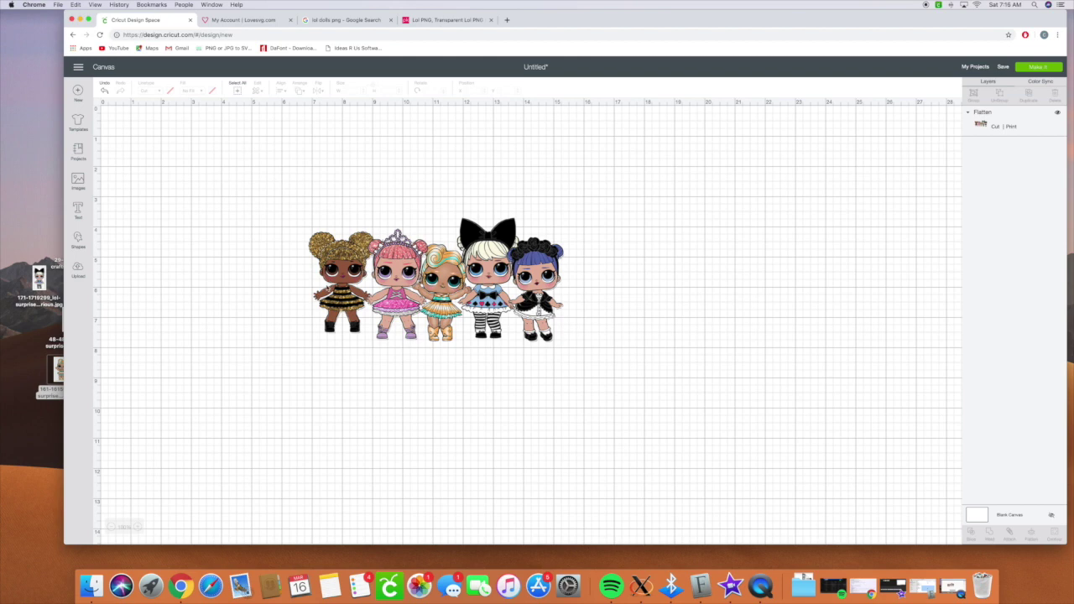
pyautogui.click(436, 281)
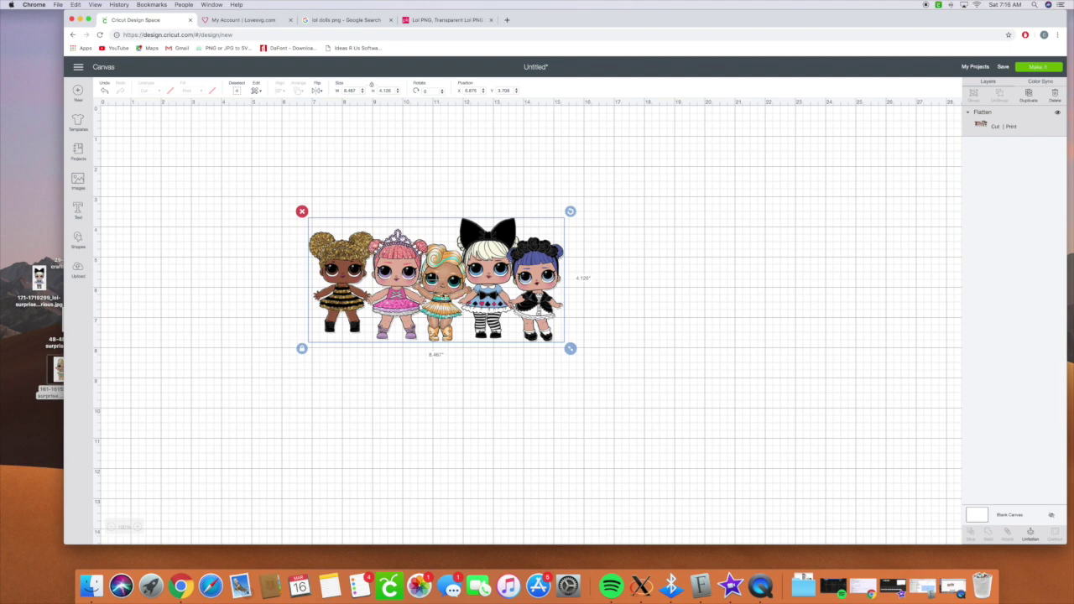
pyautogui.click(589, 277)
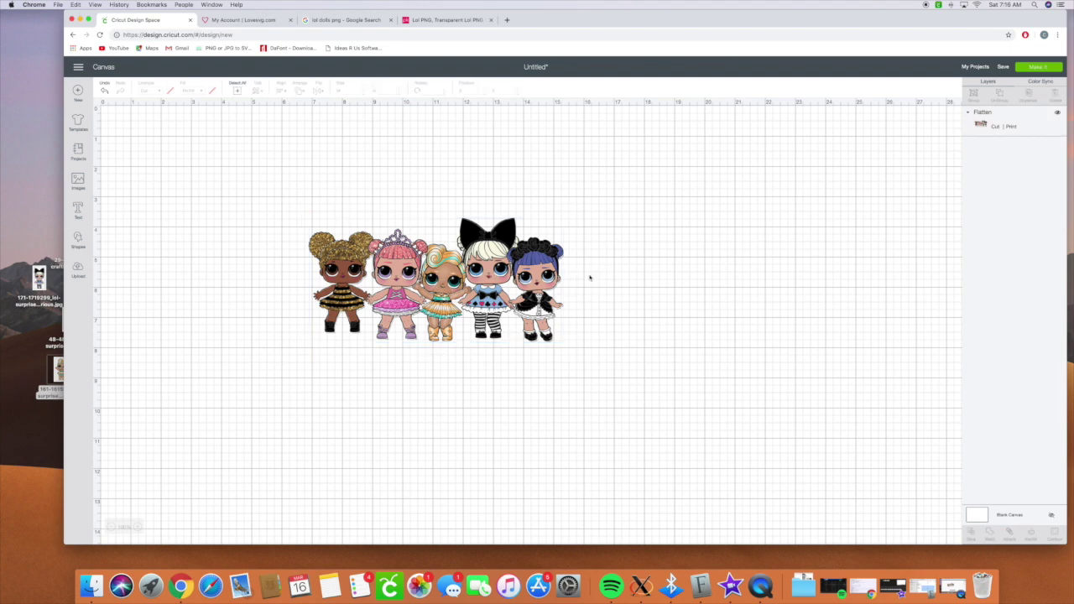
pyautogui.click(1038, 66)
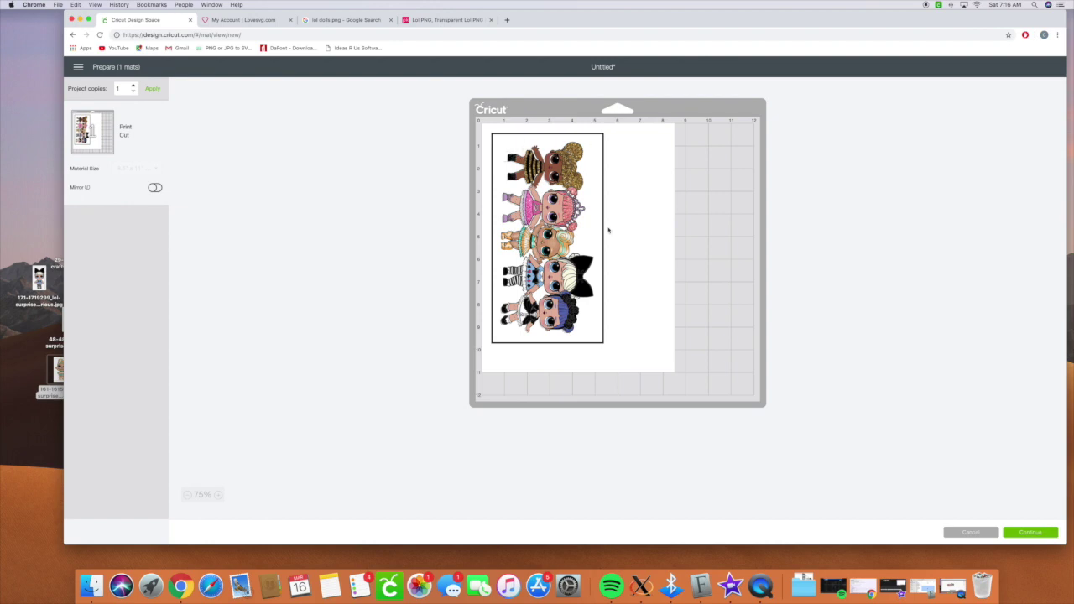
pyautogui.click(985, 533)
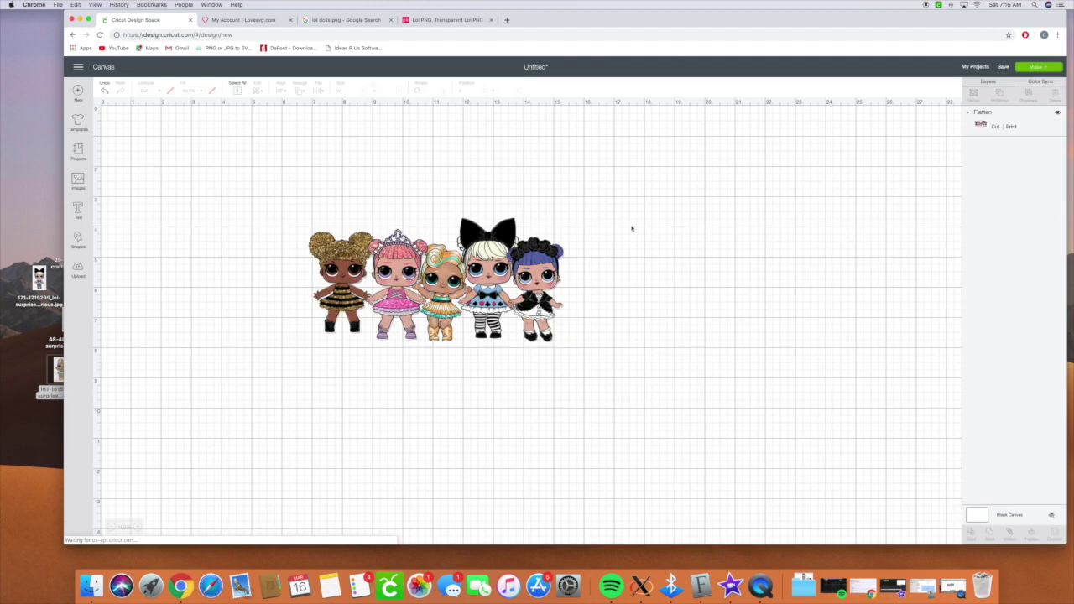